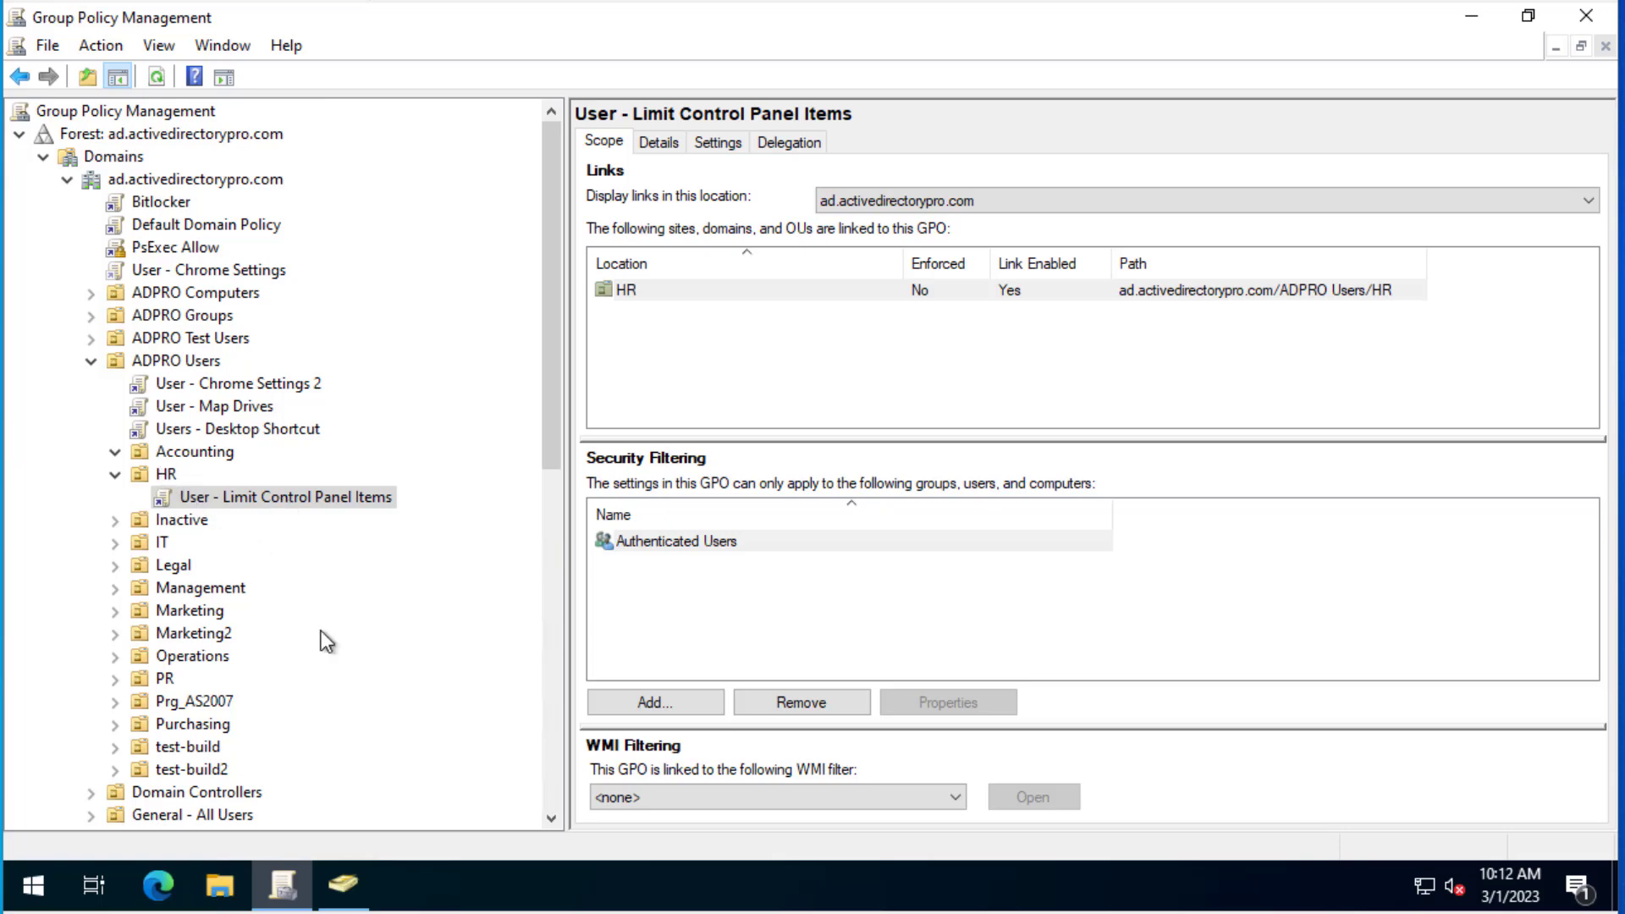
Show the HR OU under ADPRO Users and scroll through its user accounts.
left_click(341, 884)
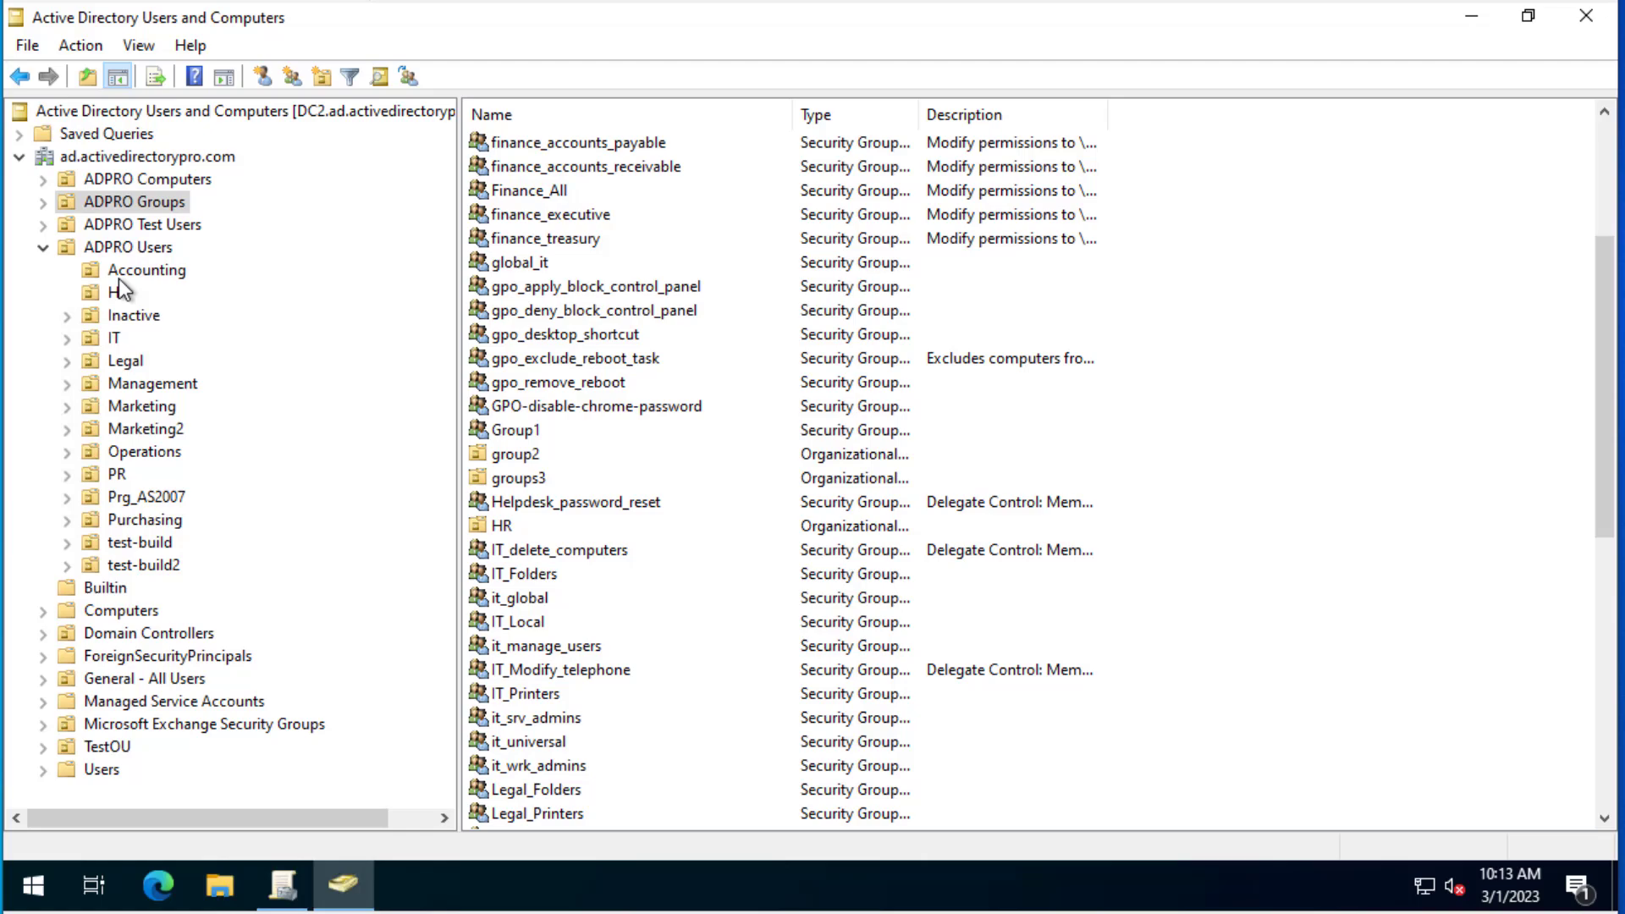
left_click(116, 293)
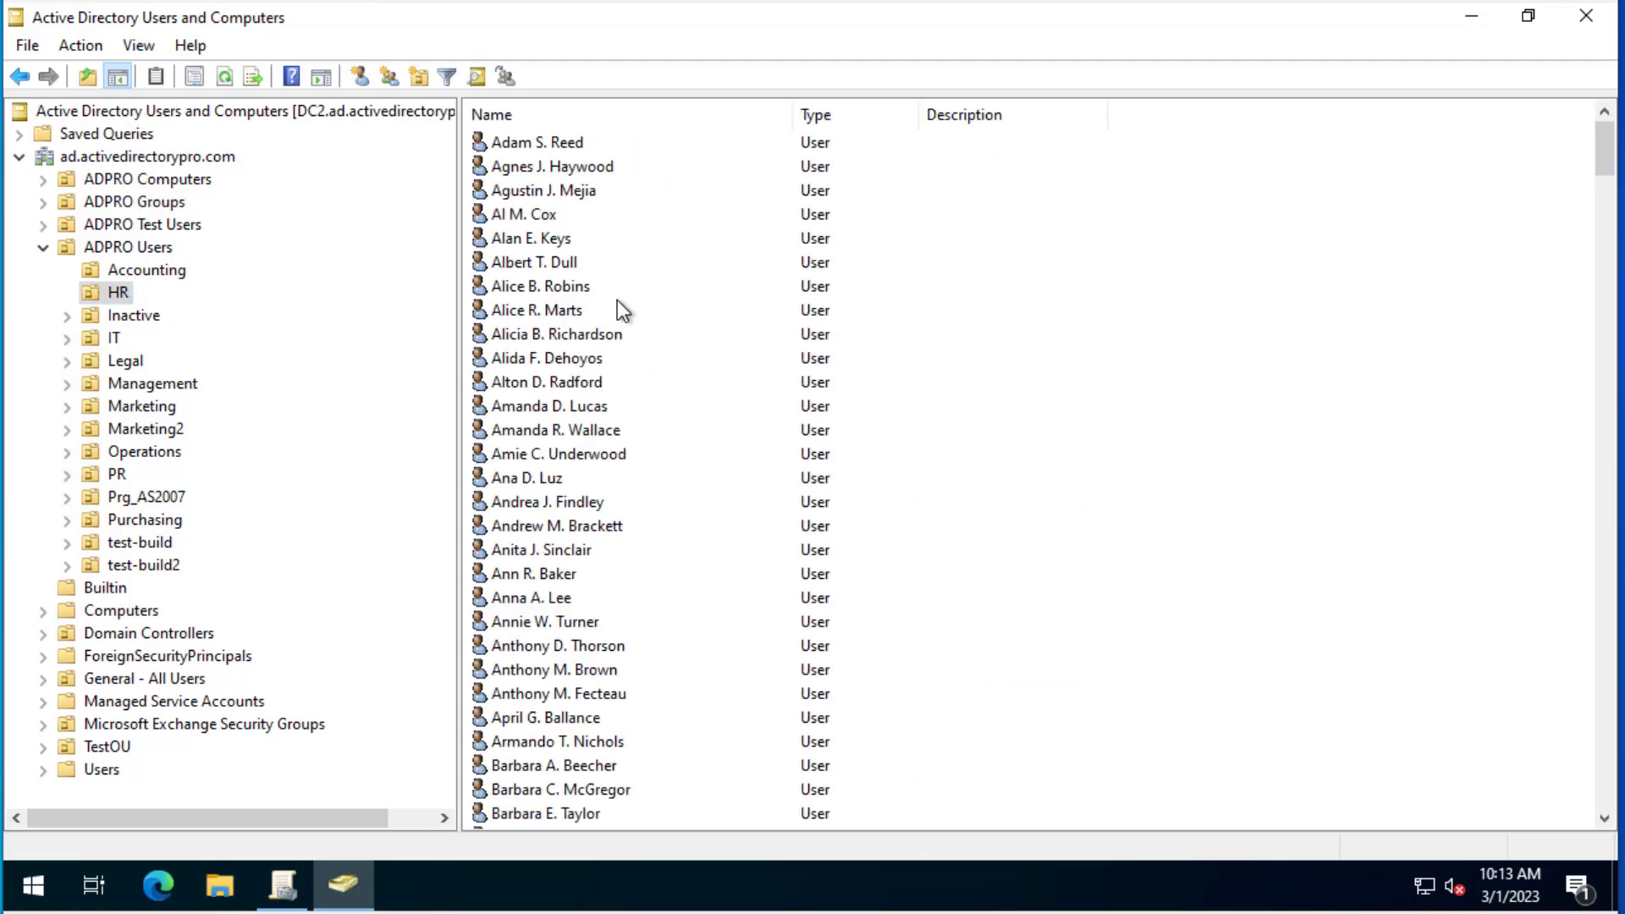
left_click(604, 333)
scroll(614, 347, "down", 10)
scroll(620, 352, "down", 20)
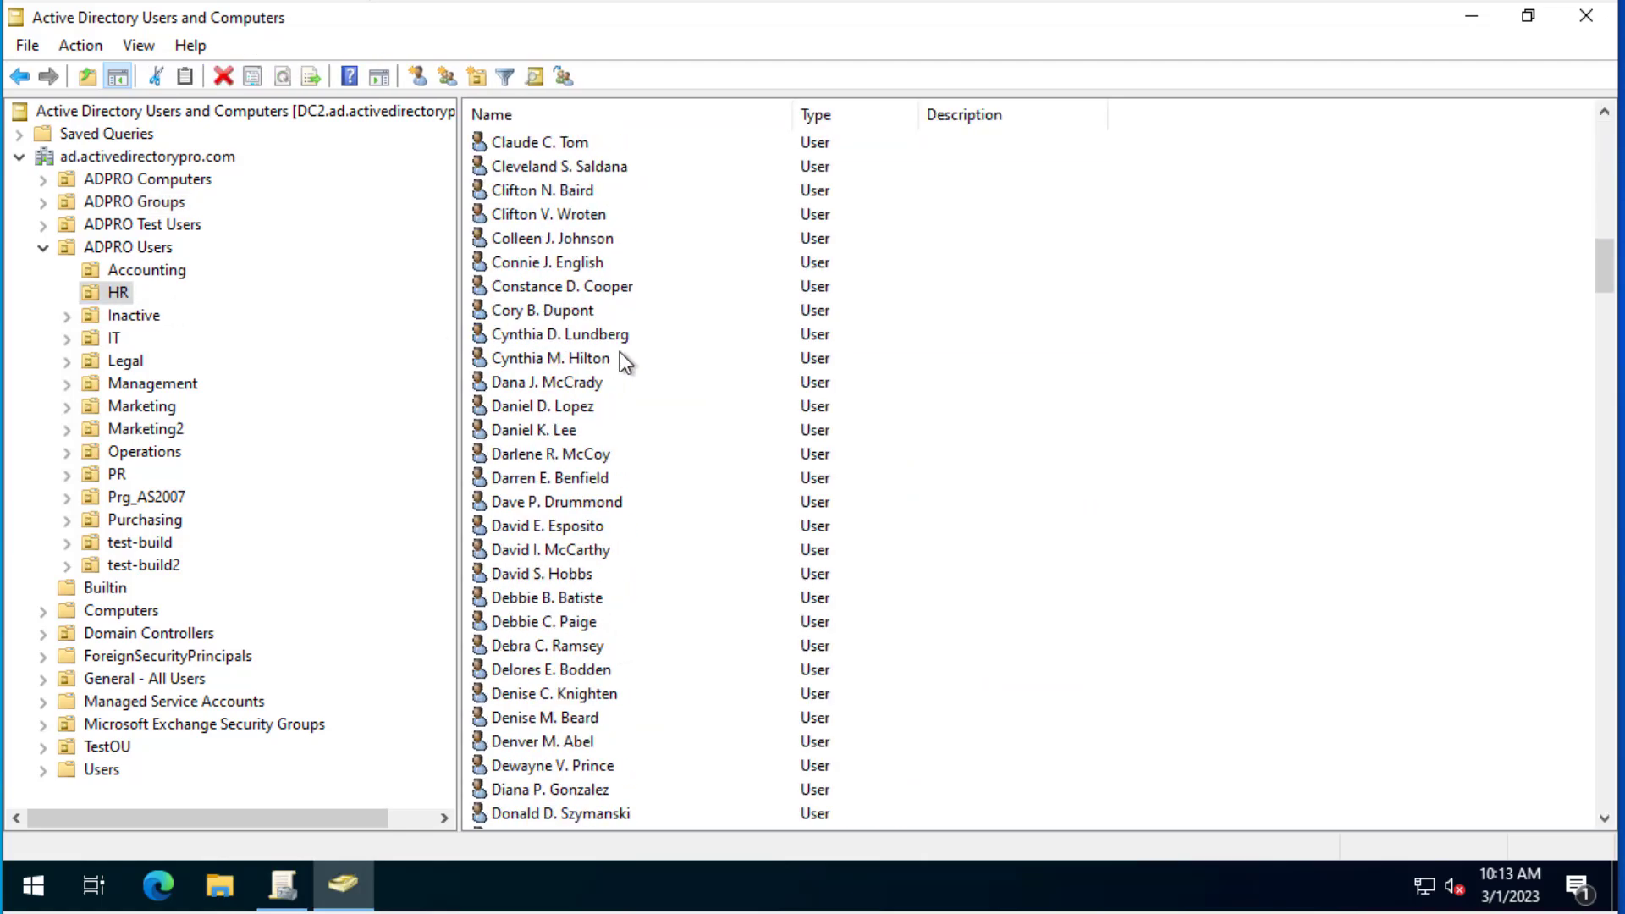
scroll(620, 352, "down", 6)
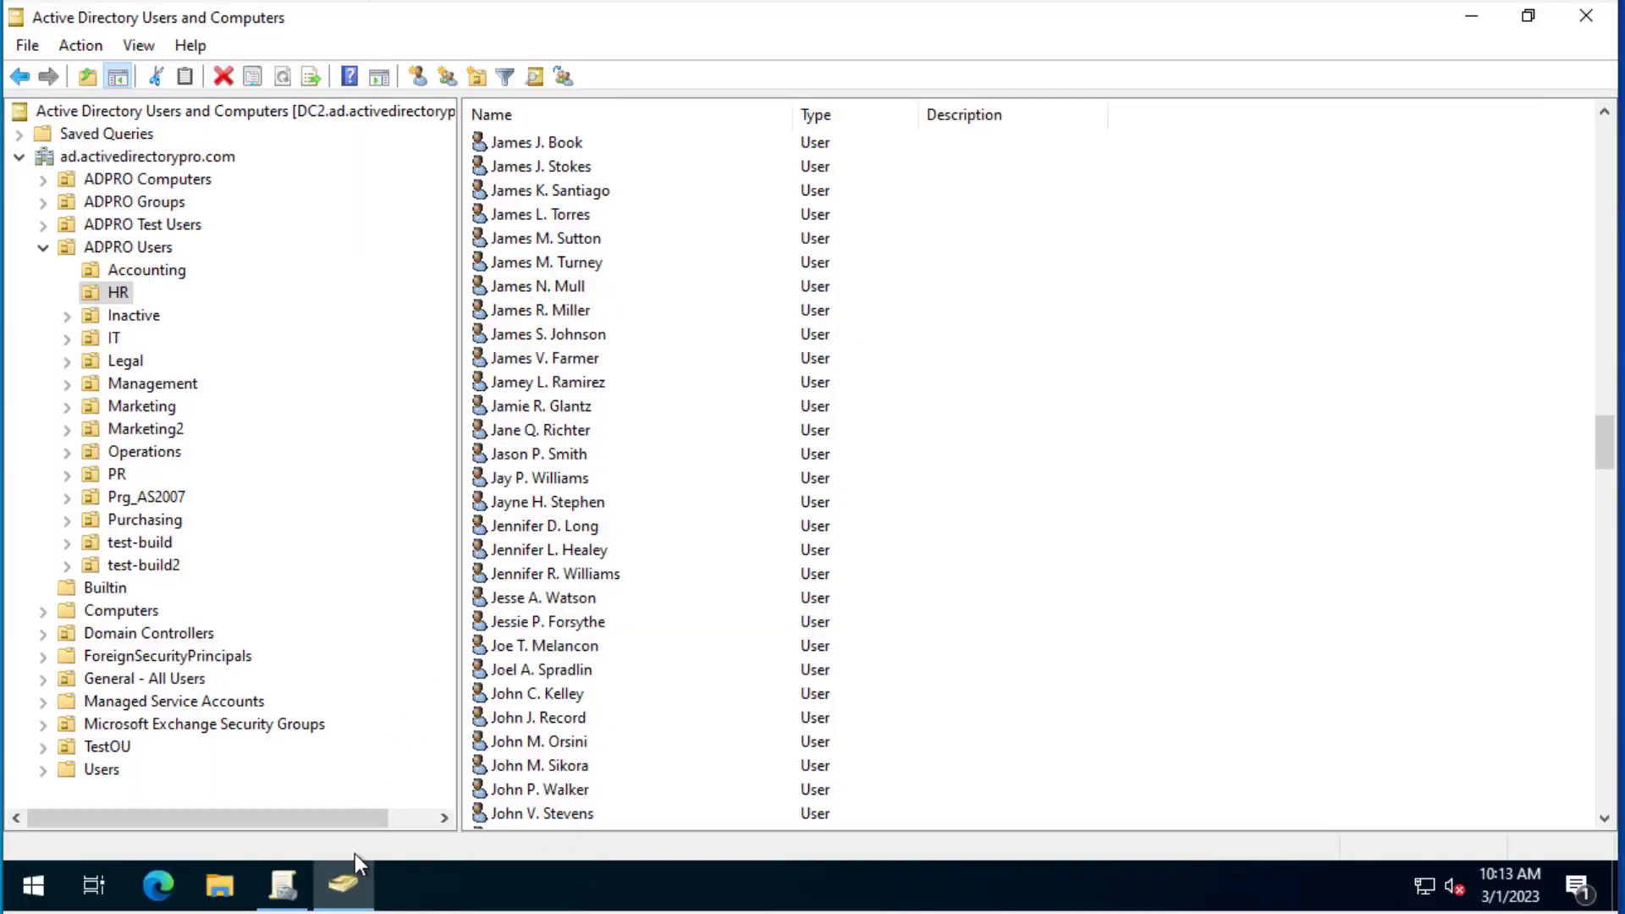
Check Group Policy Management, then select the ADPRO Groups container in Active Directory Users and Computers.
left_click(307, 895)
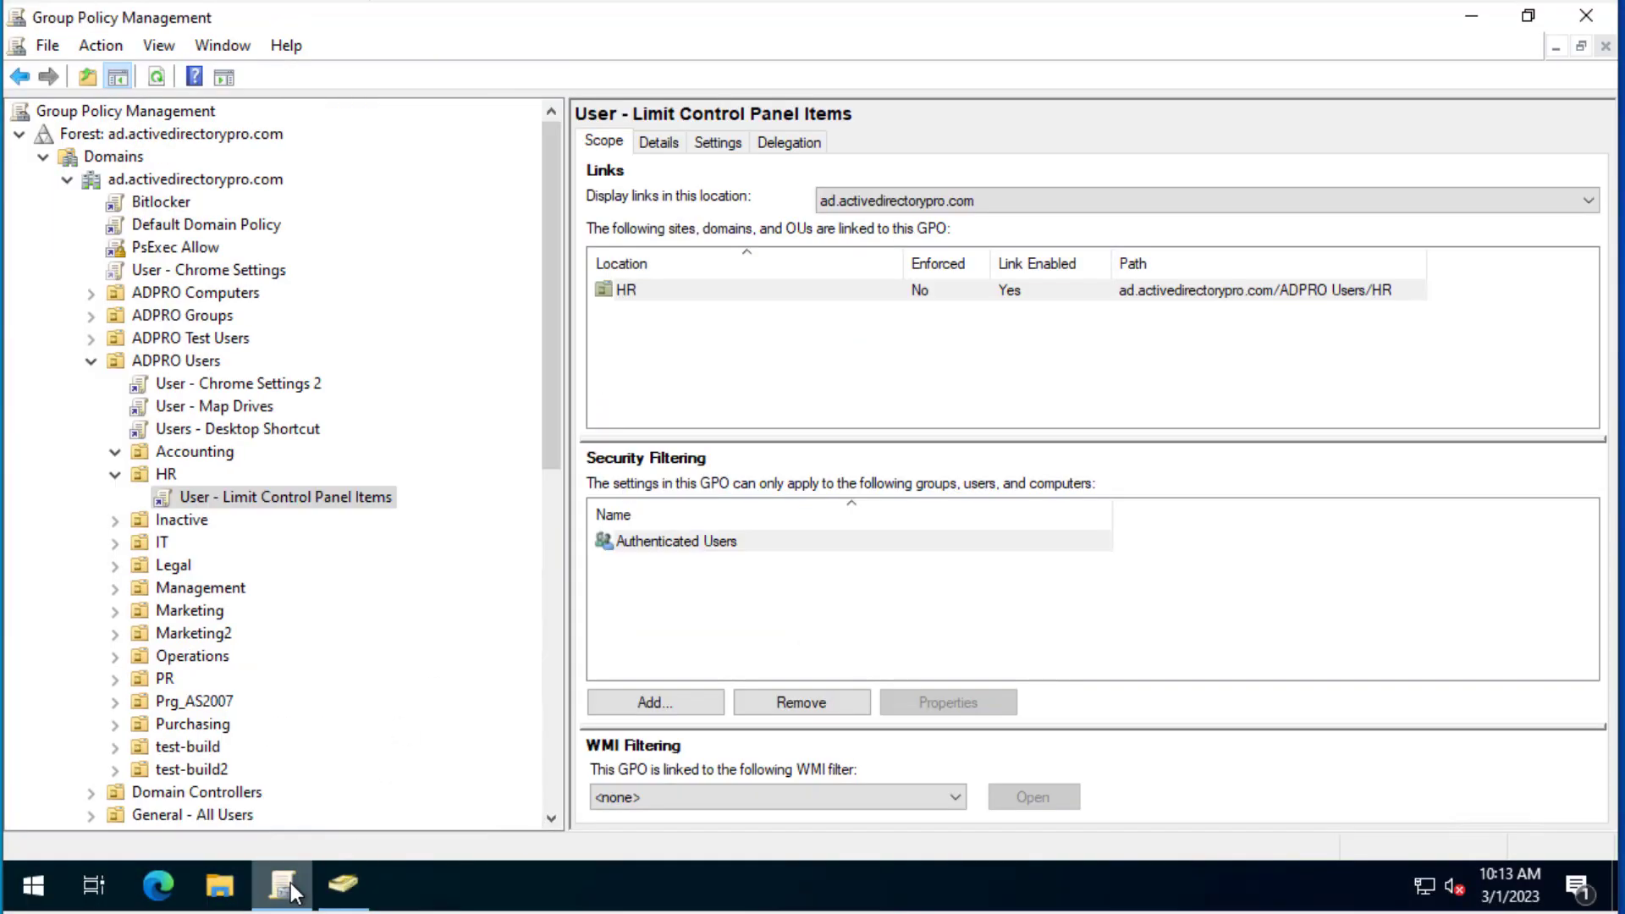
left_click(343, 883)
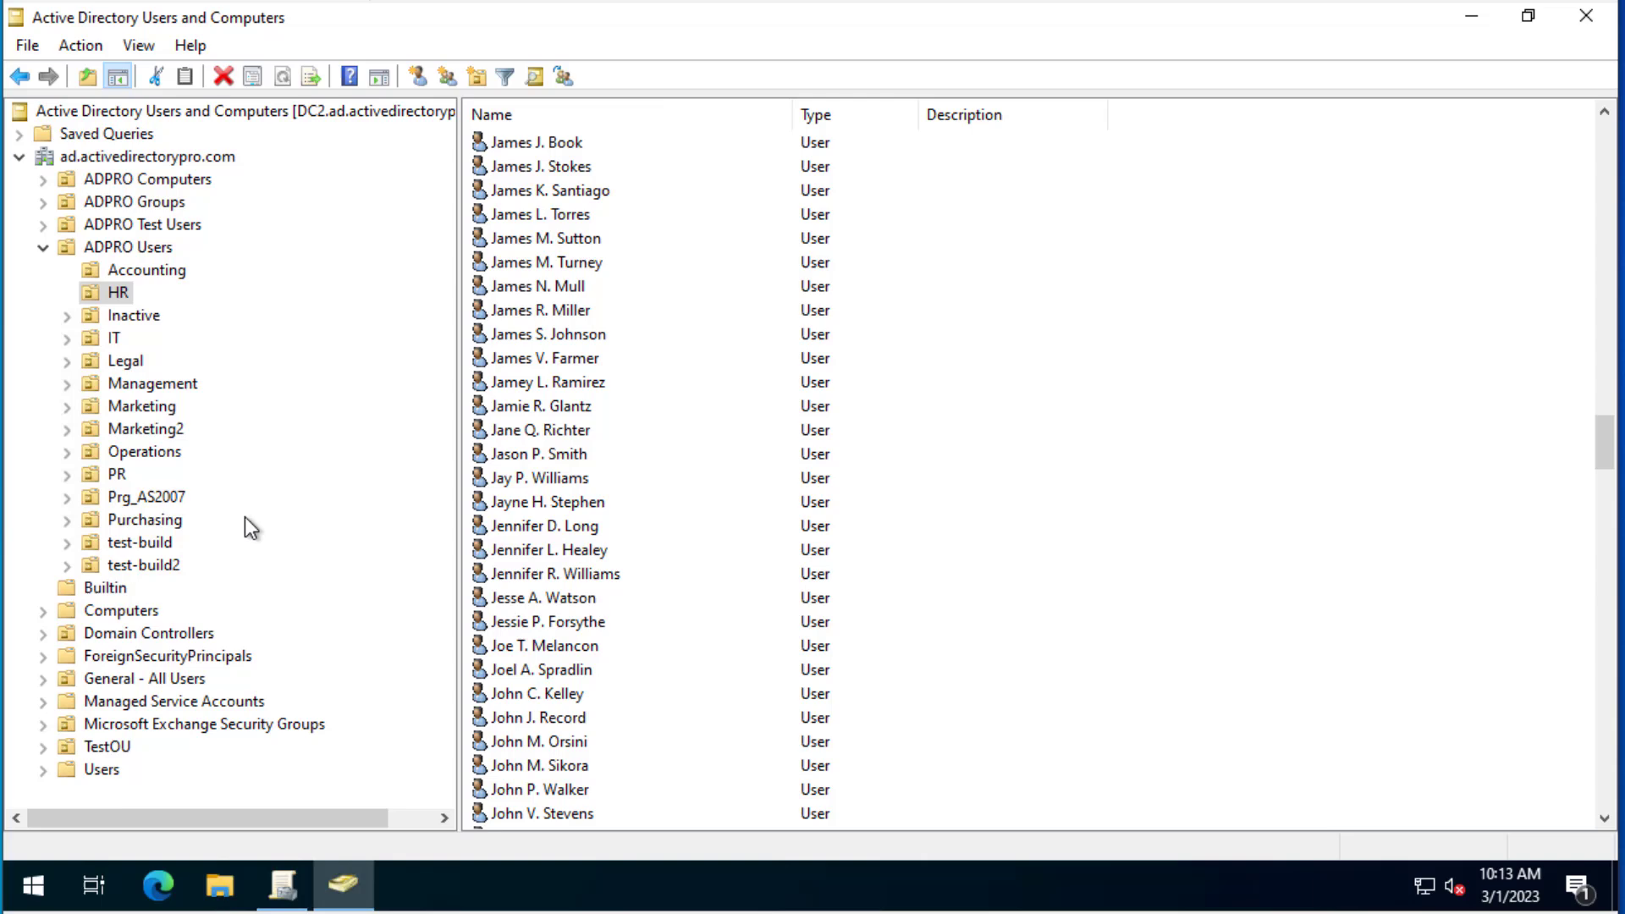
left_click(297, 866)
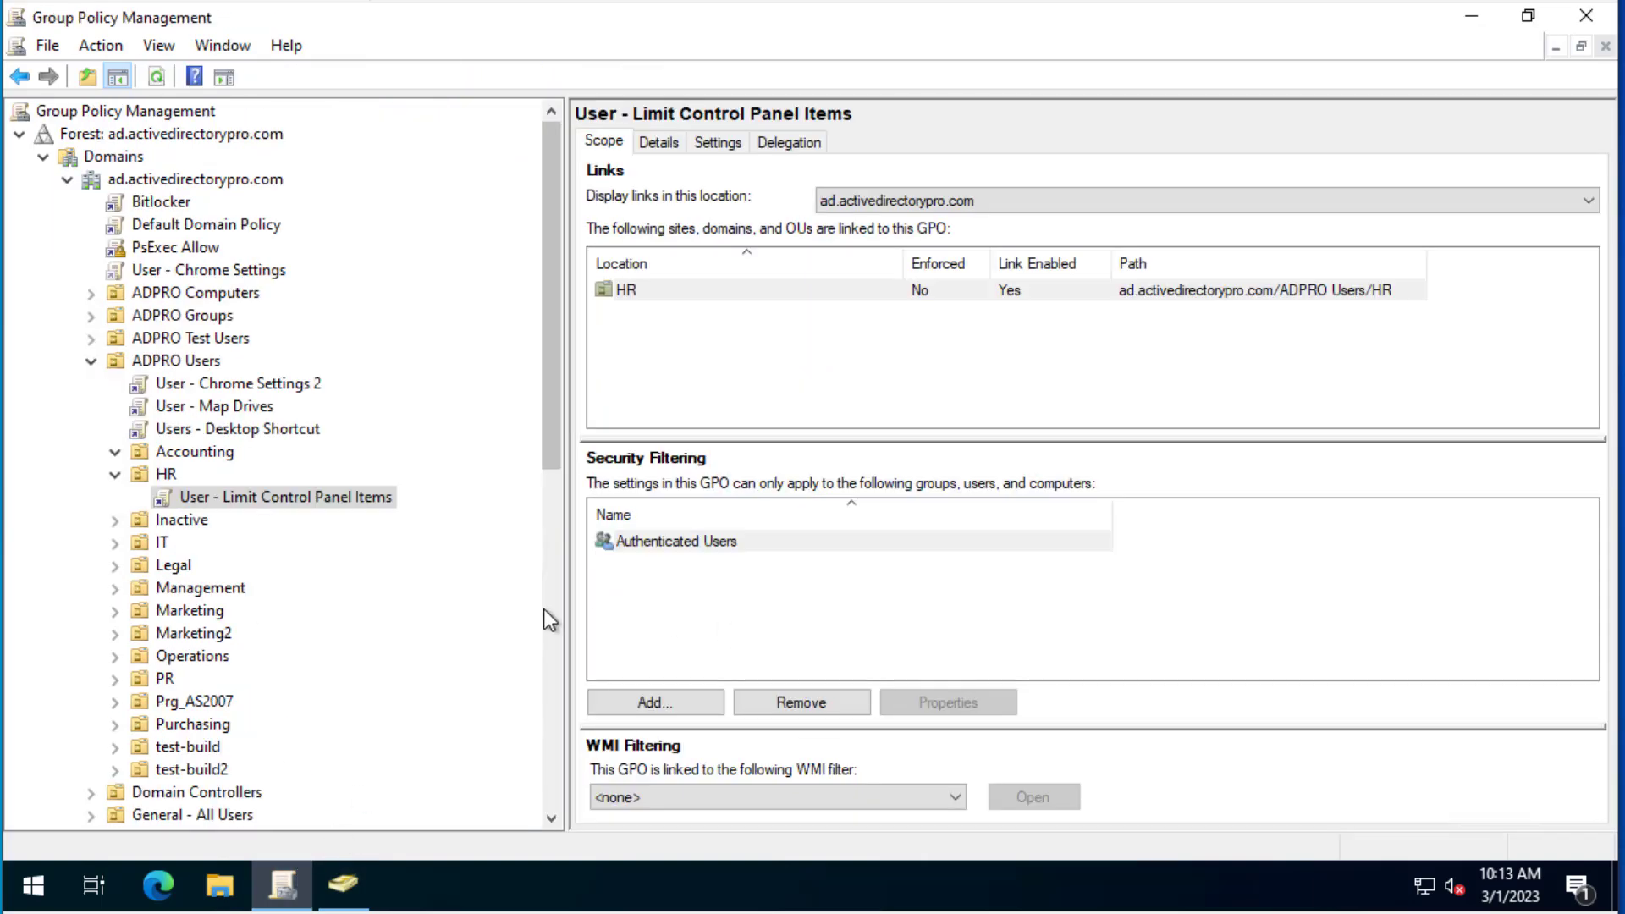
left_click(359, 899)
left_click(144, 205)
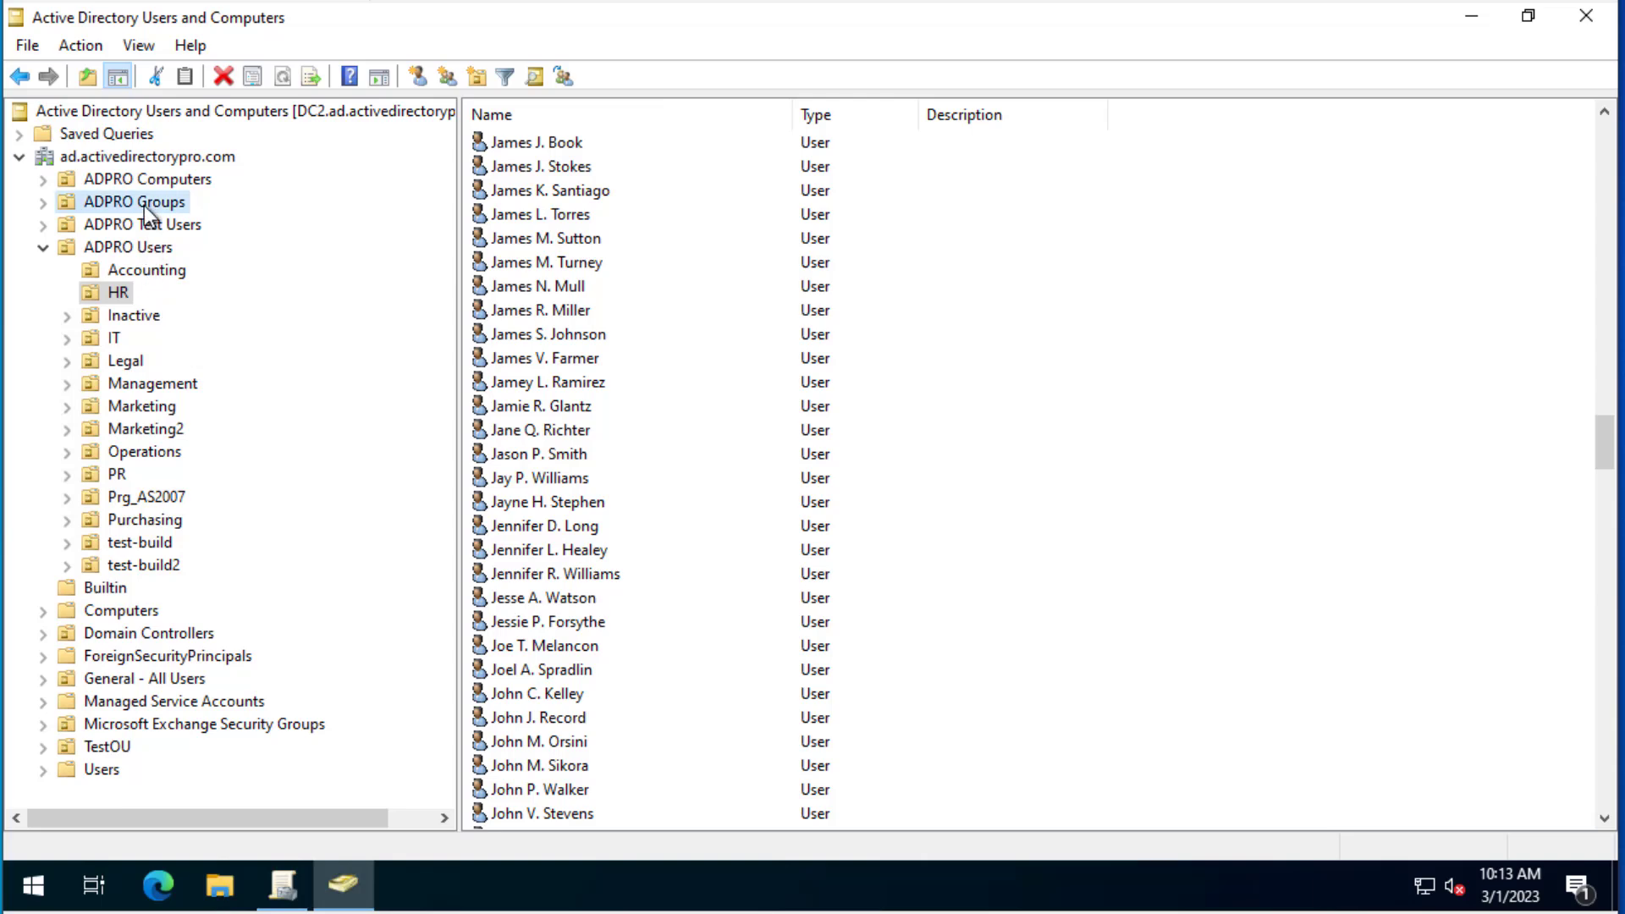
Start a new group in ADPRO Groups named 'GPO Deny Limit Control Panel Items'.
right_click(167, 201)
mouse_move(337, 305)
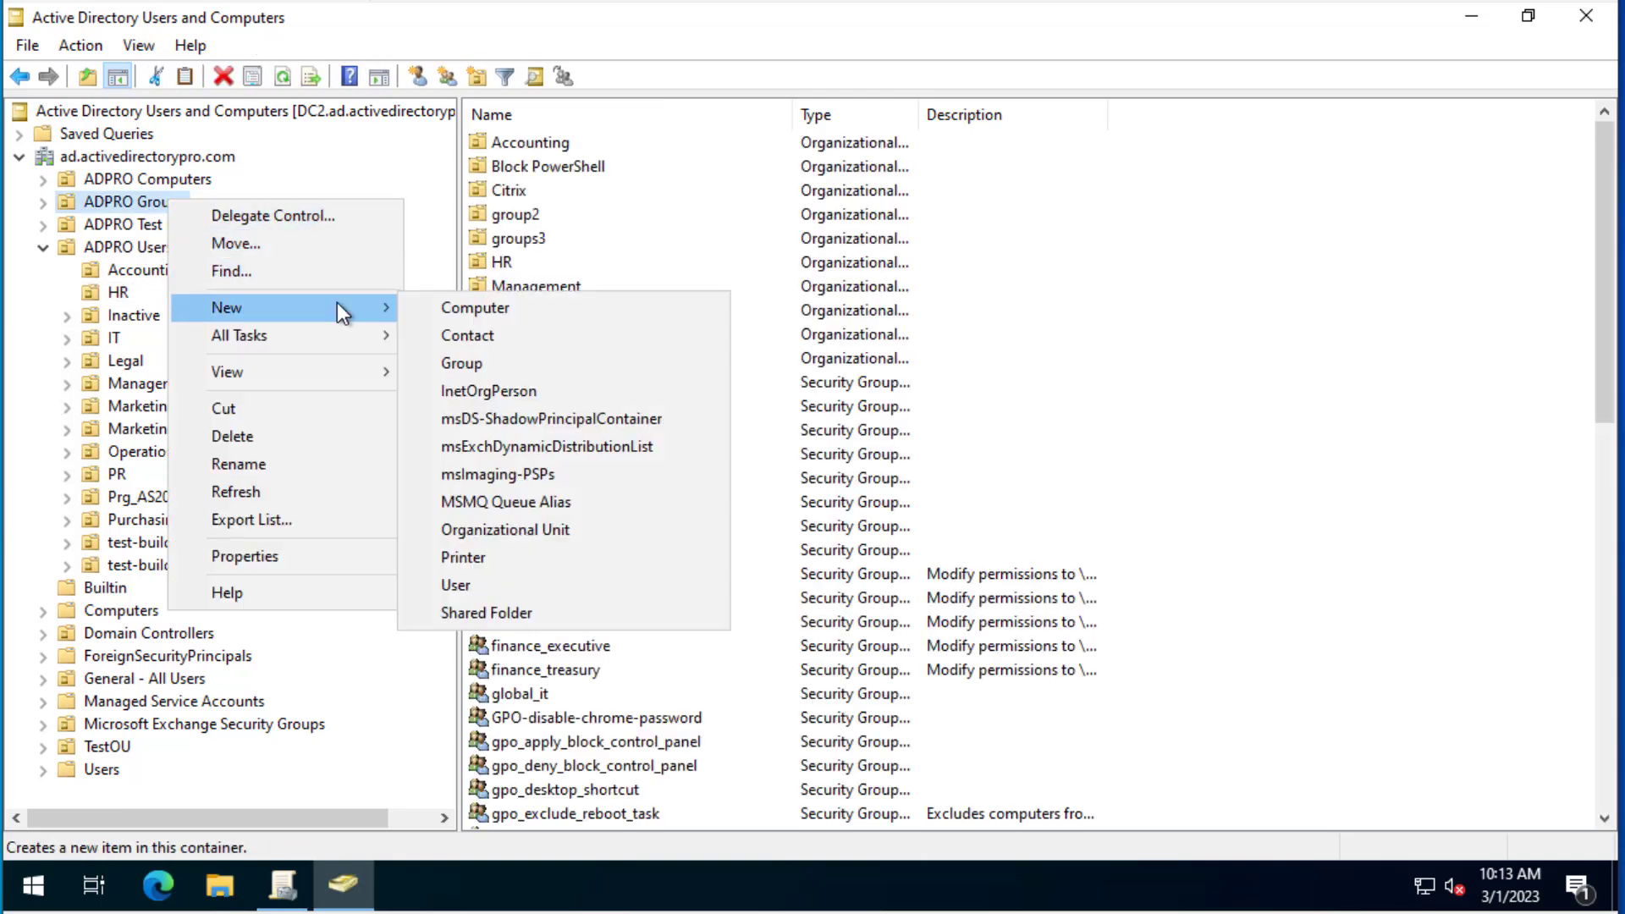
left_click(520, 364)
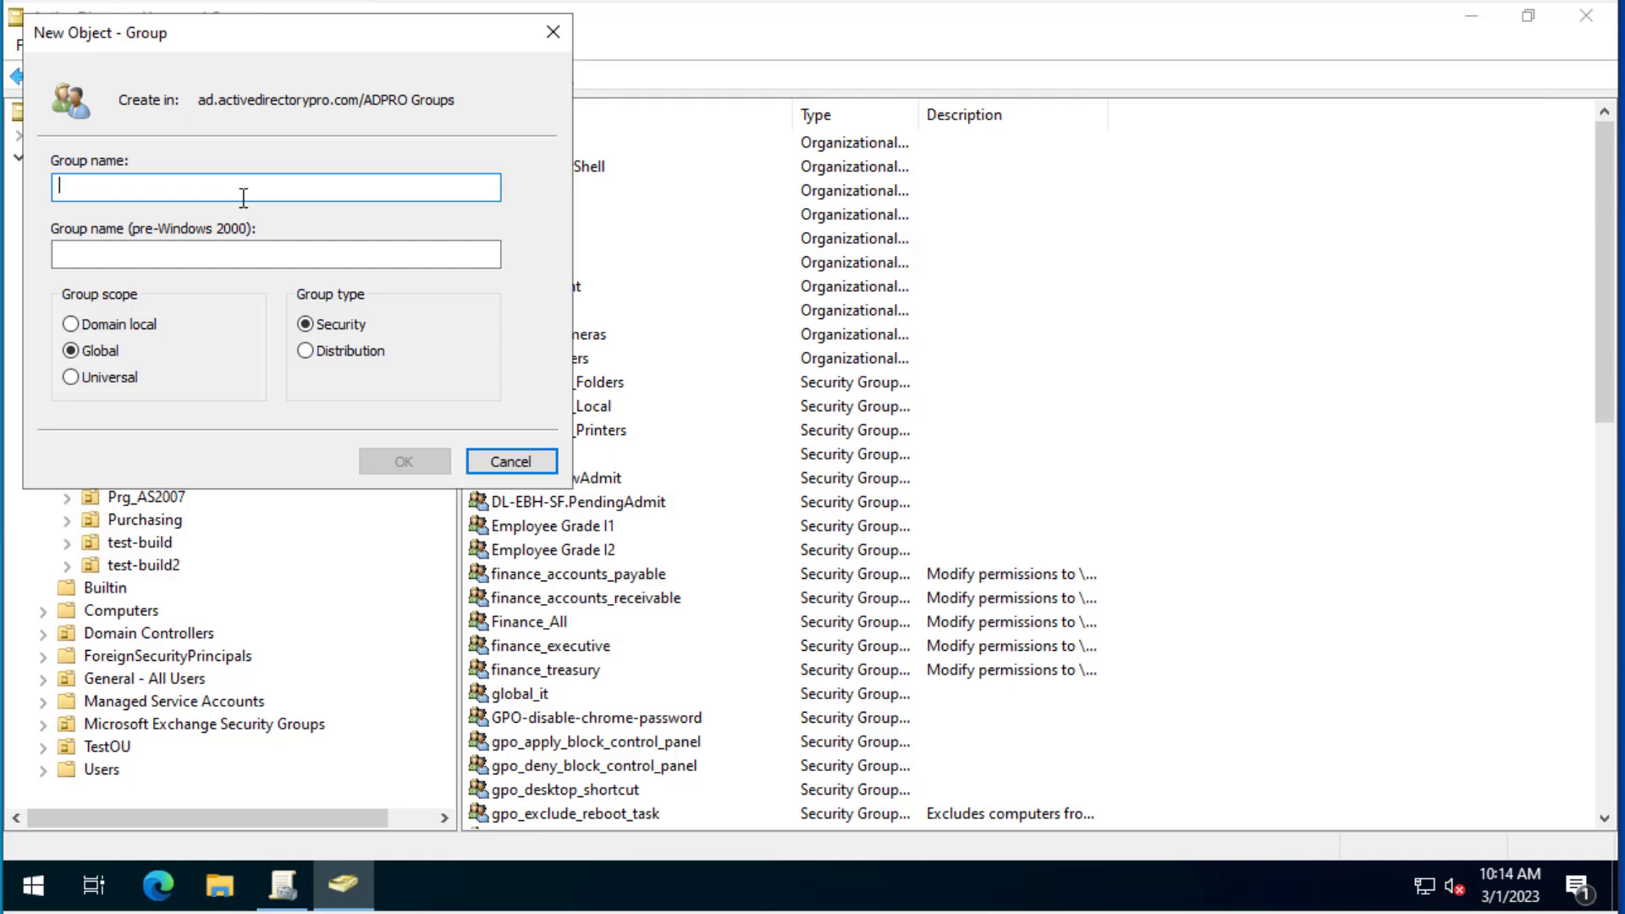
type("GPO ")
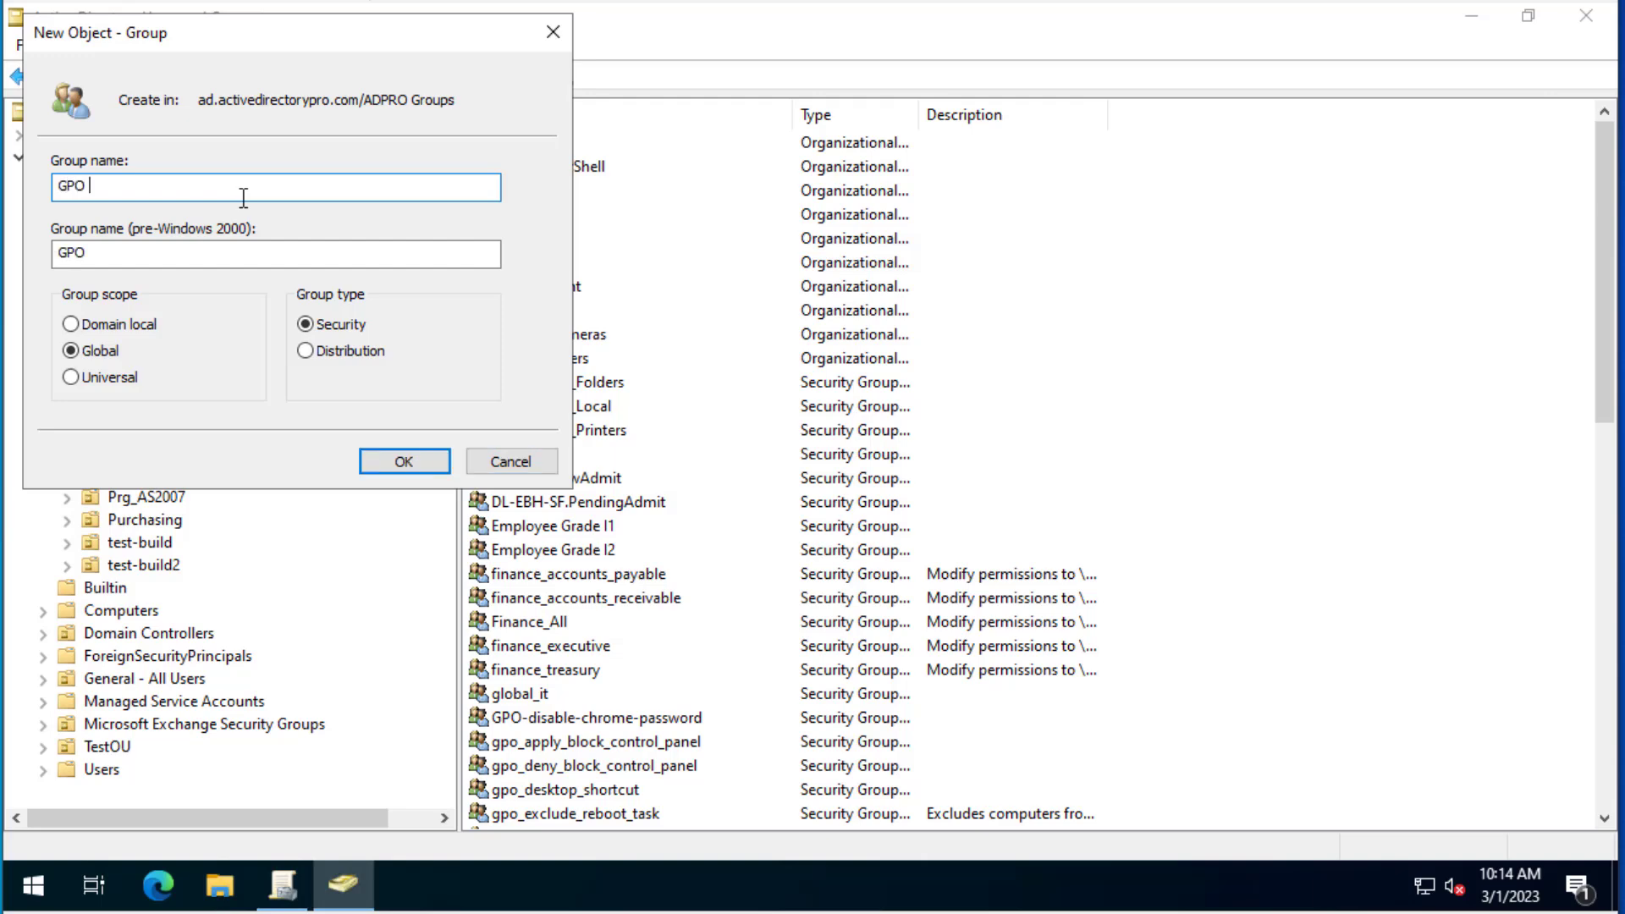
type("Deny Limit Contr")
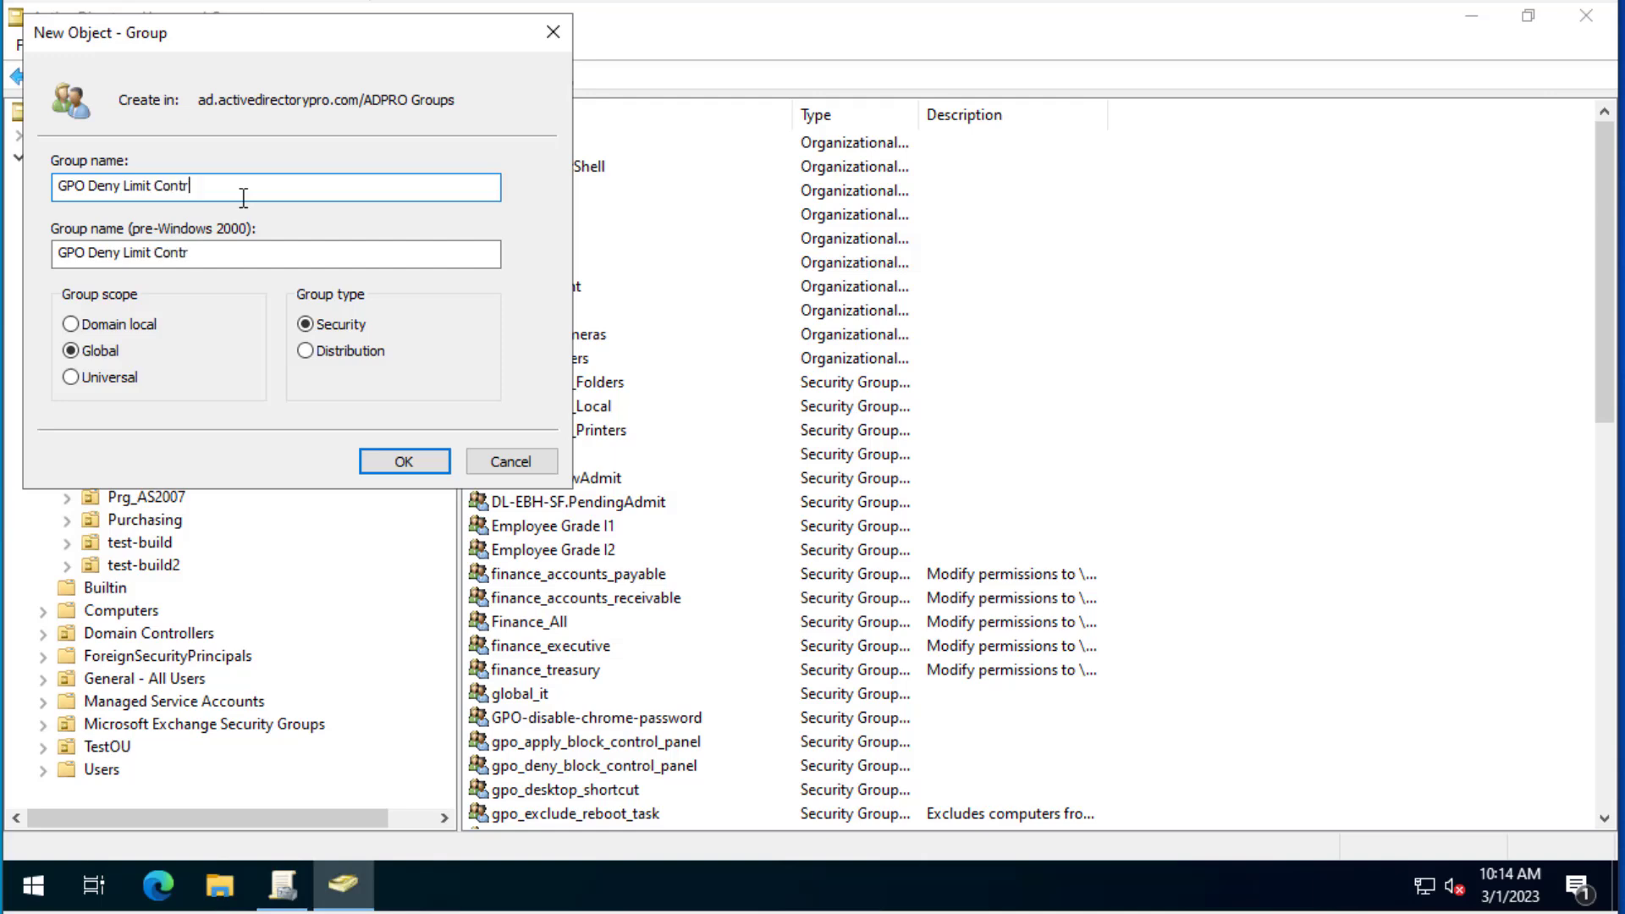
type("ol Panel Items")
Create the group and add the HR user account as its only member.
left_click(414, 457)
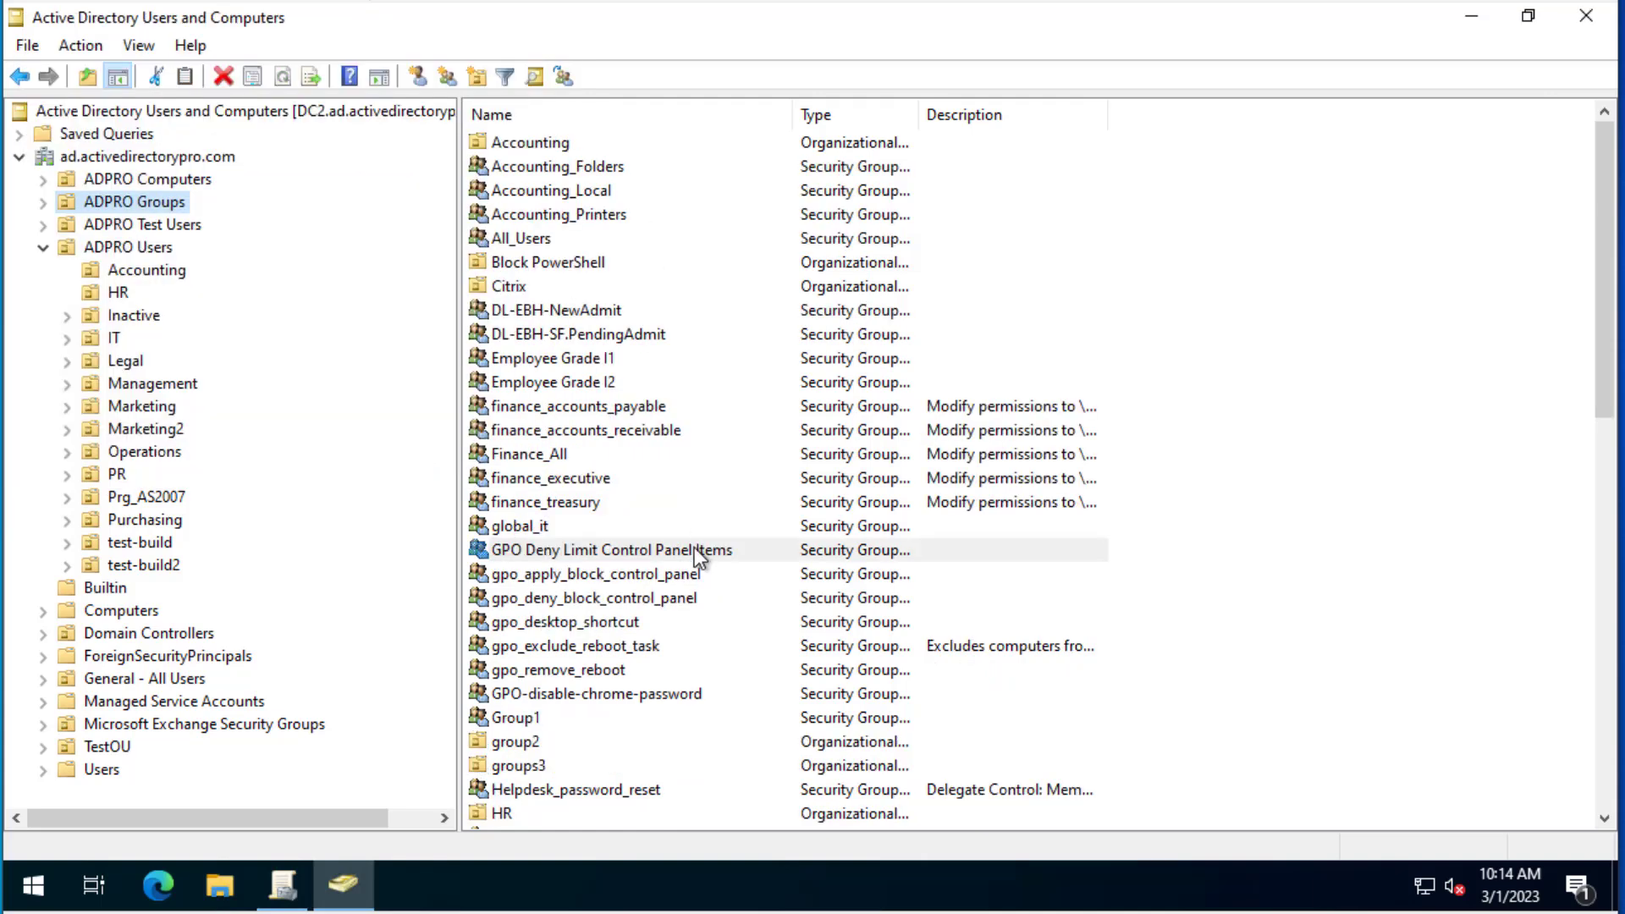
double_click(623, 547)
left_click(715, 184)
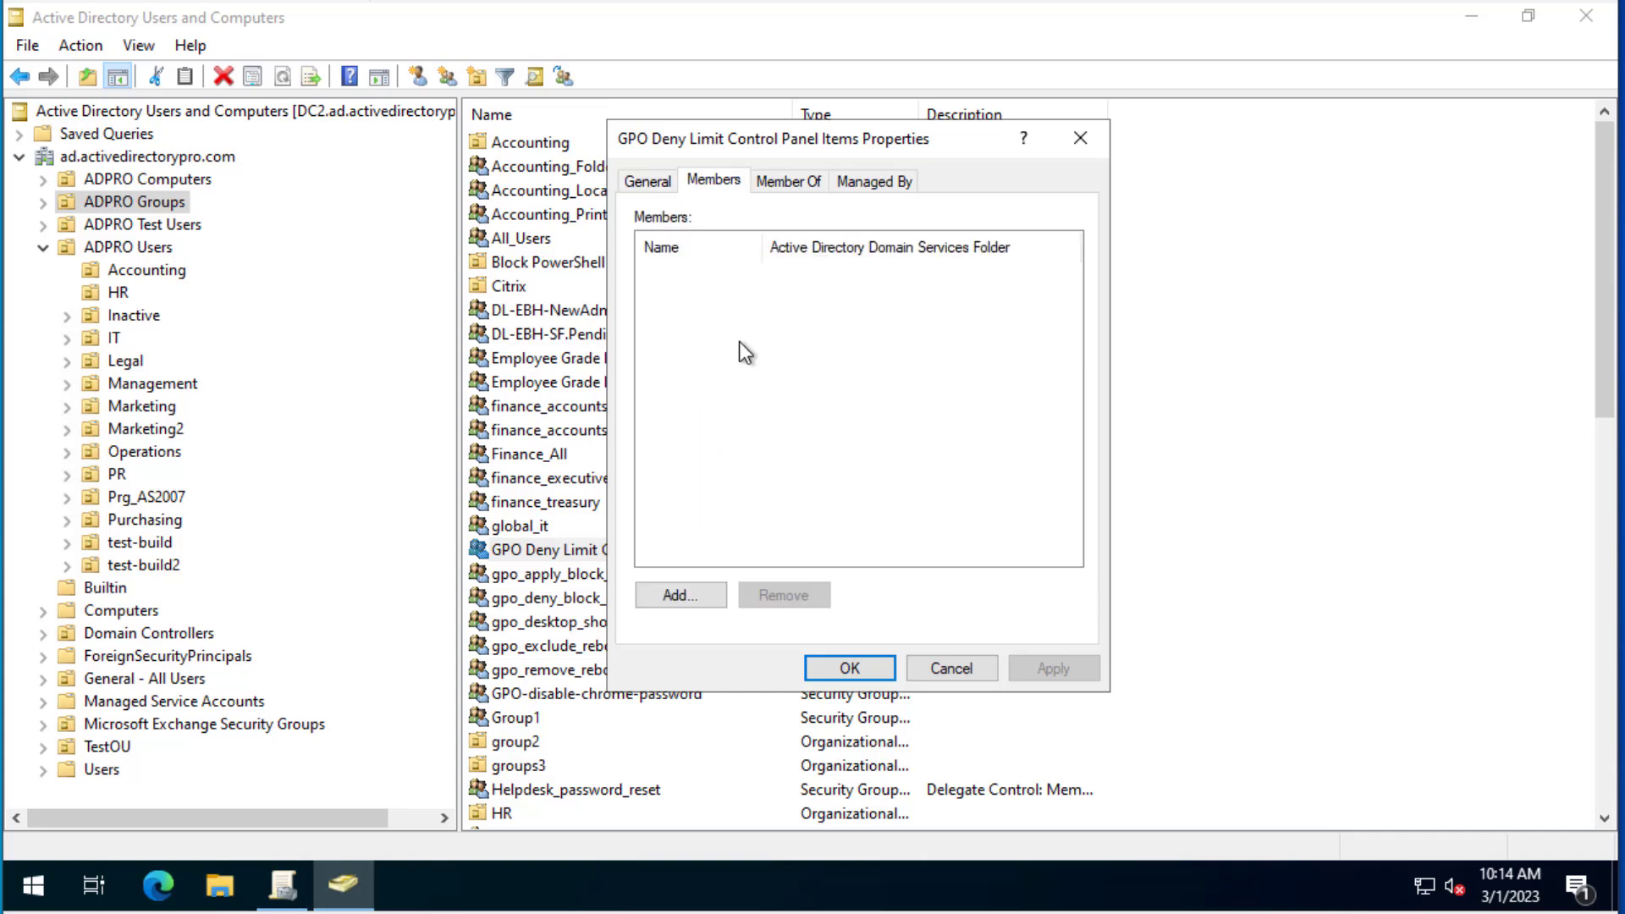
left_click(694, 593)
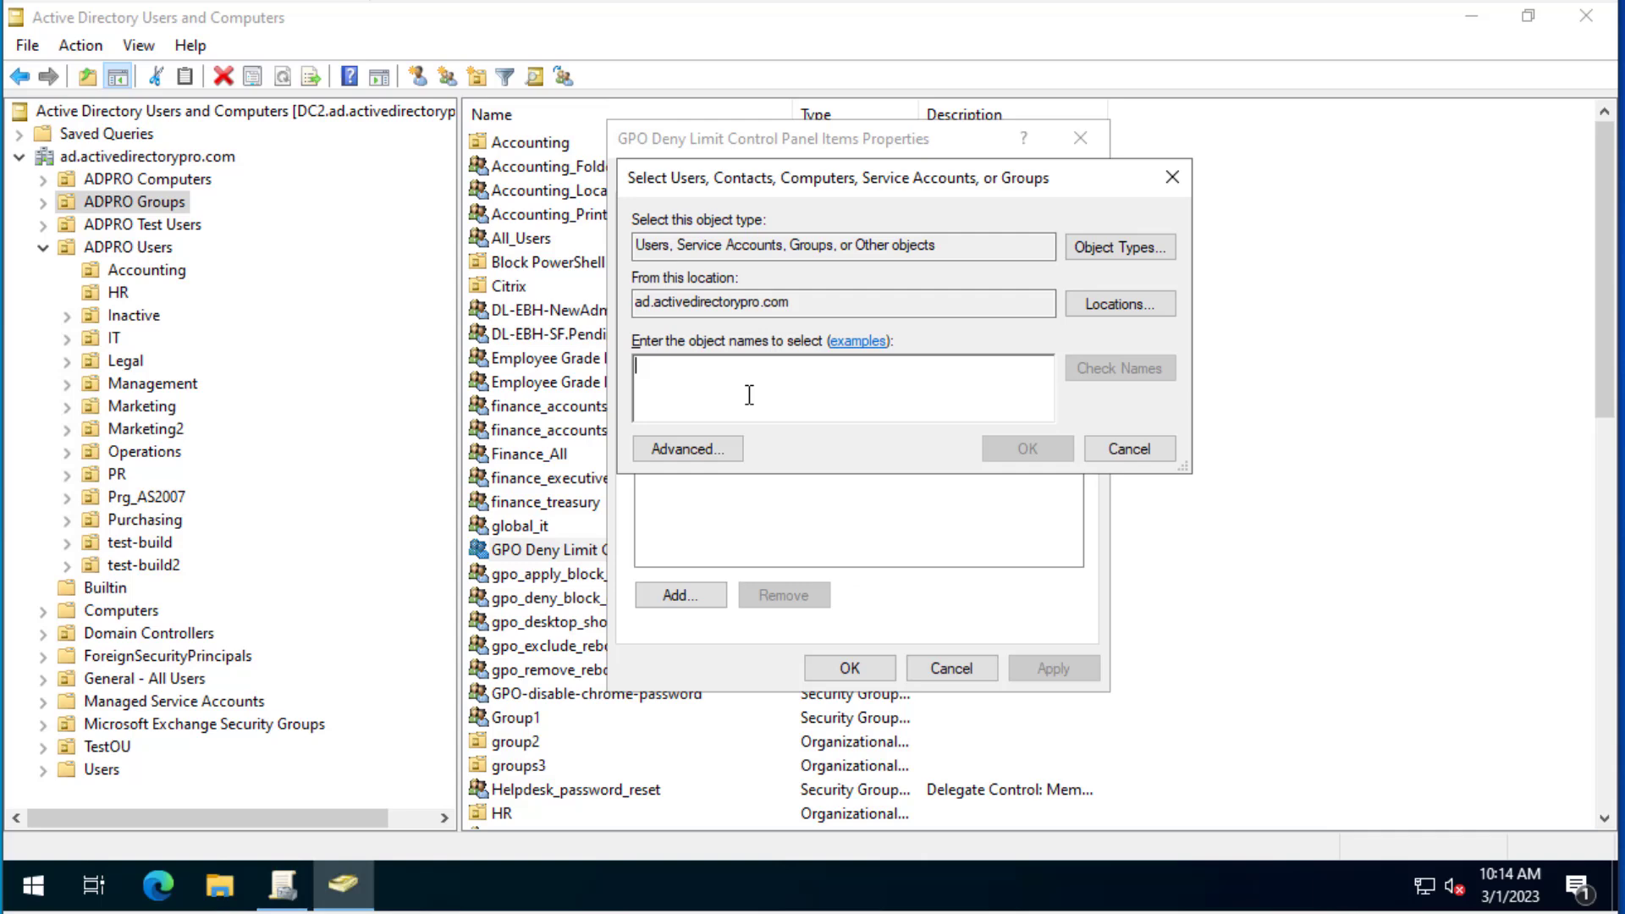
type("alan key")
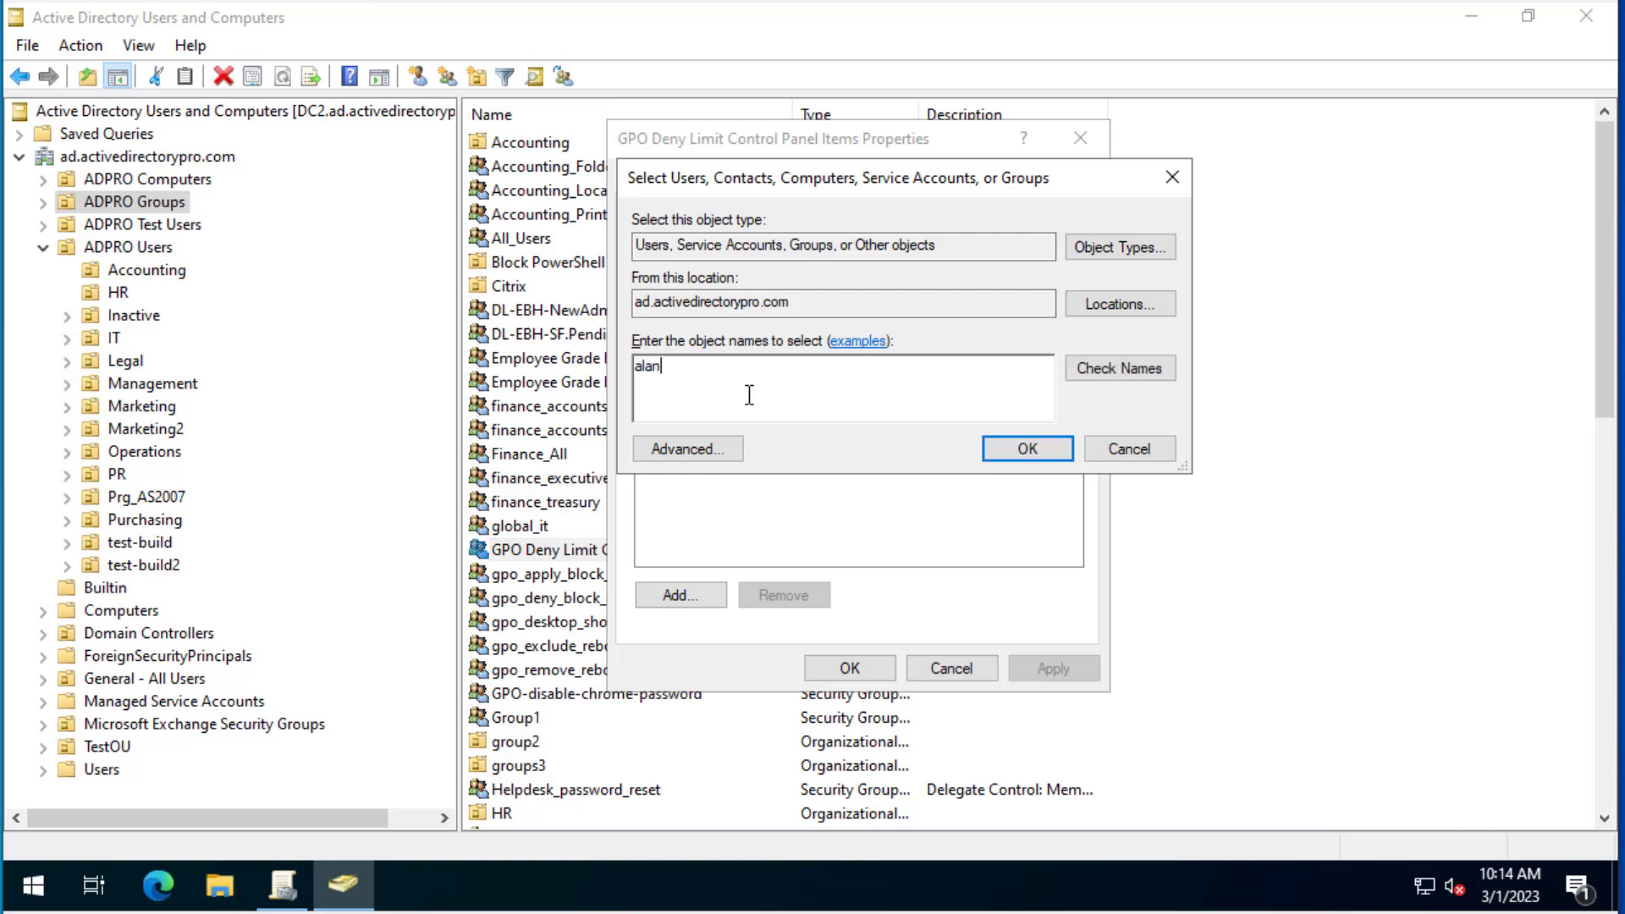
left_click(1117, 368)
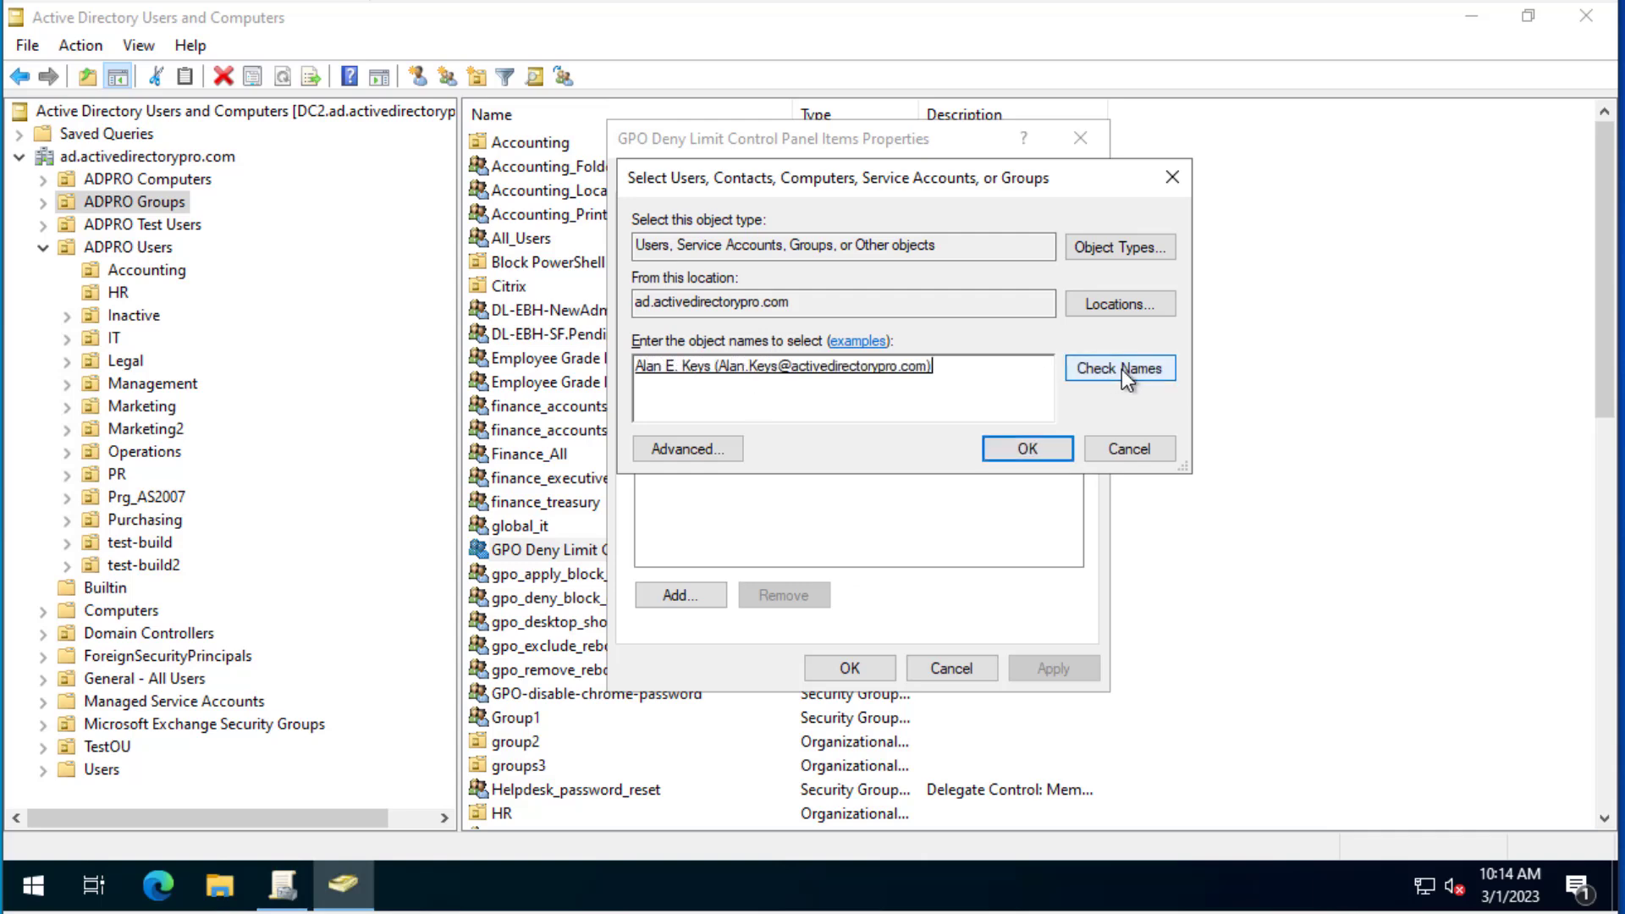
left_click(1022, 450)
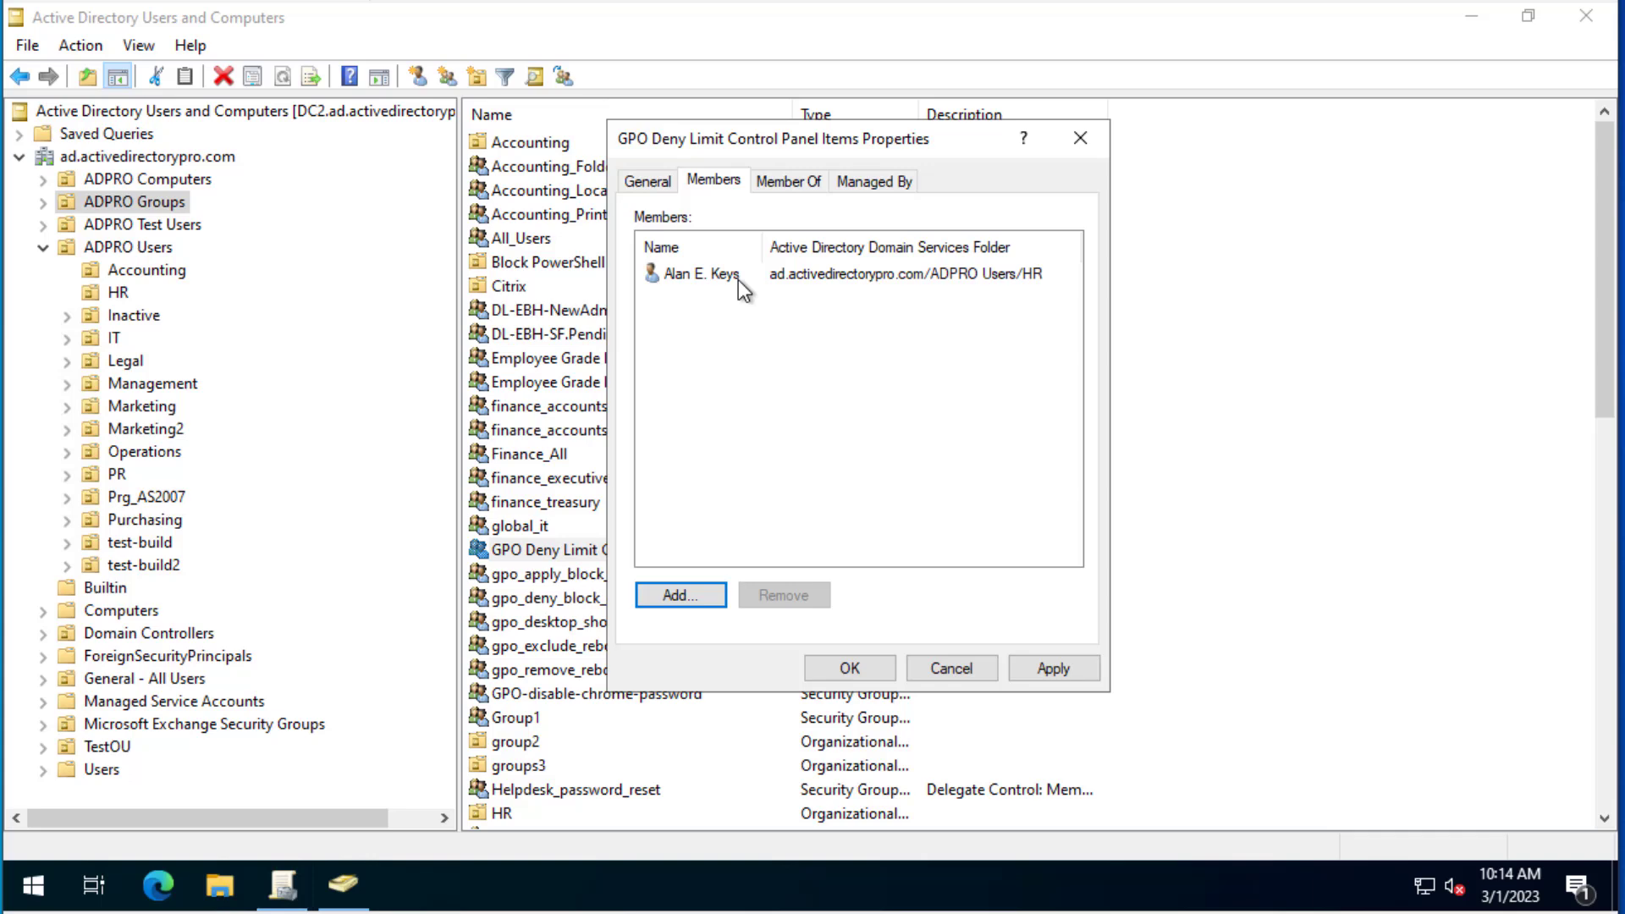
left_click(1034, 671)
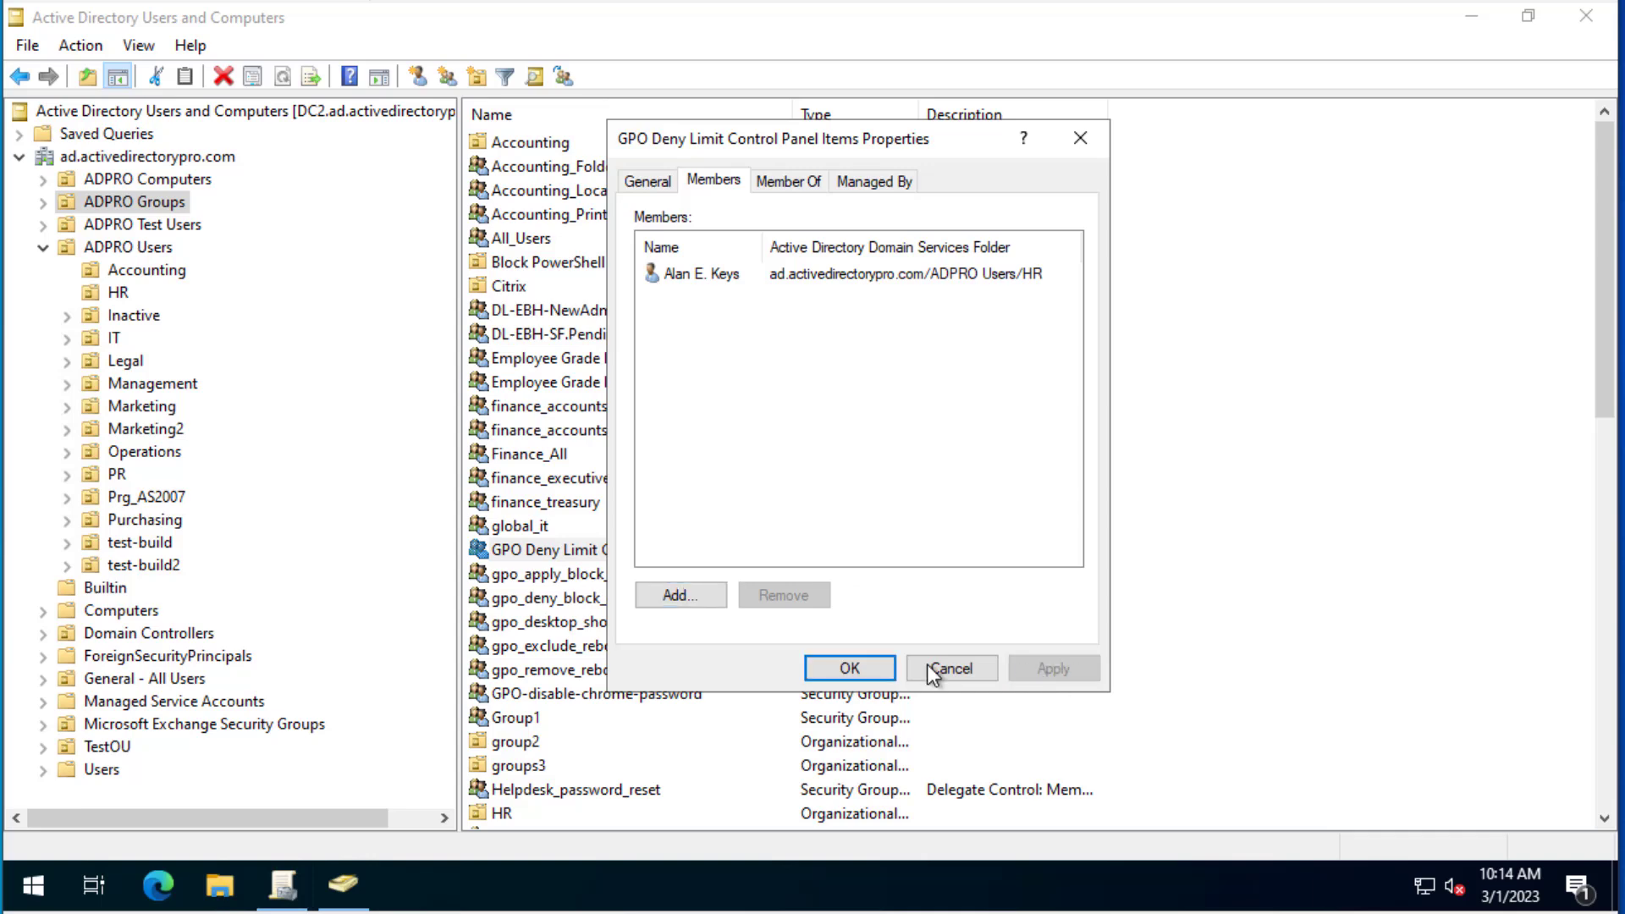
left_click(849, 669)
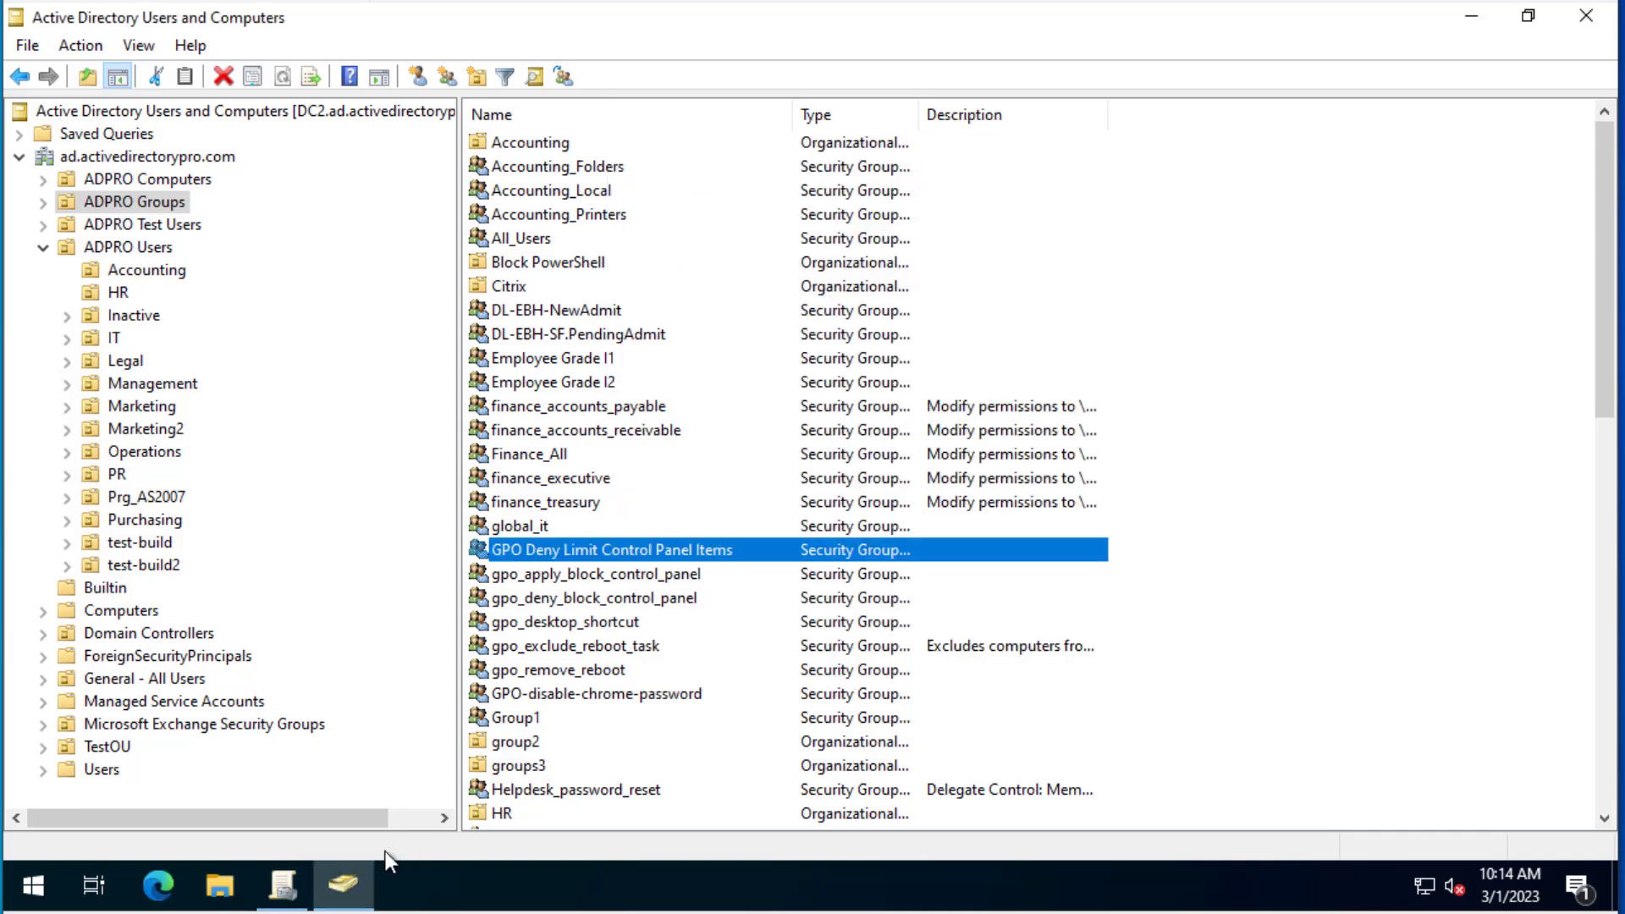
Add GPO Deny Limit Control Panel Items to the User - Limit Control Panel Items GPO's advanced security.
left_click(278, 876)
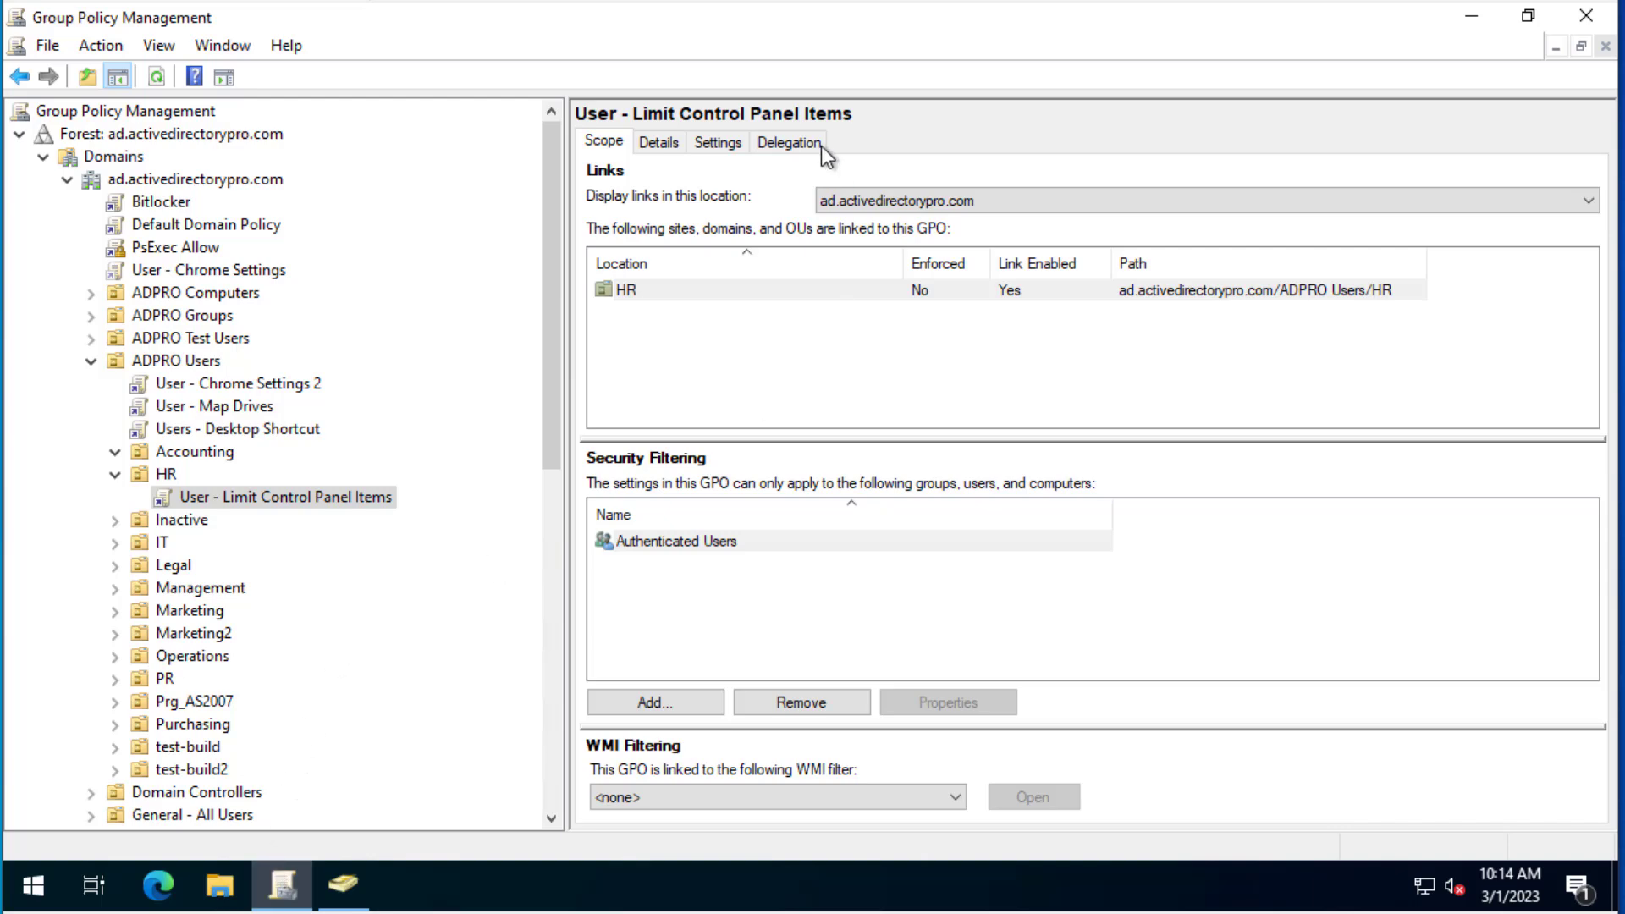
left_click(794, 142)
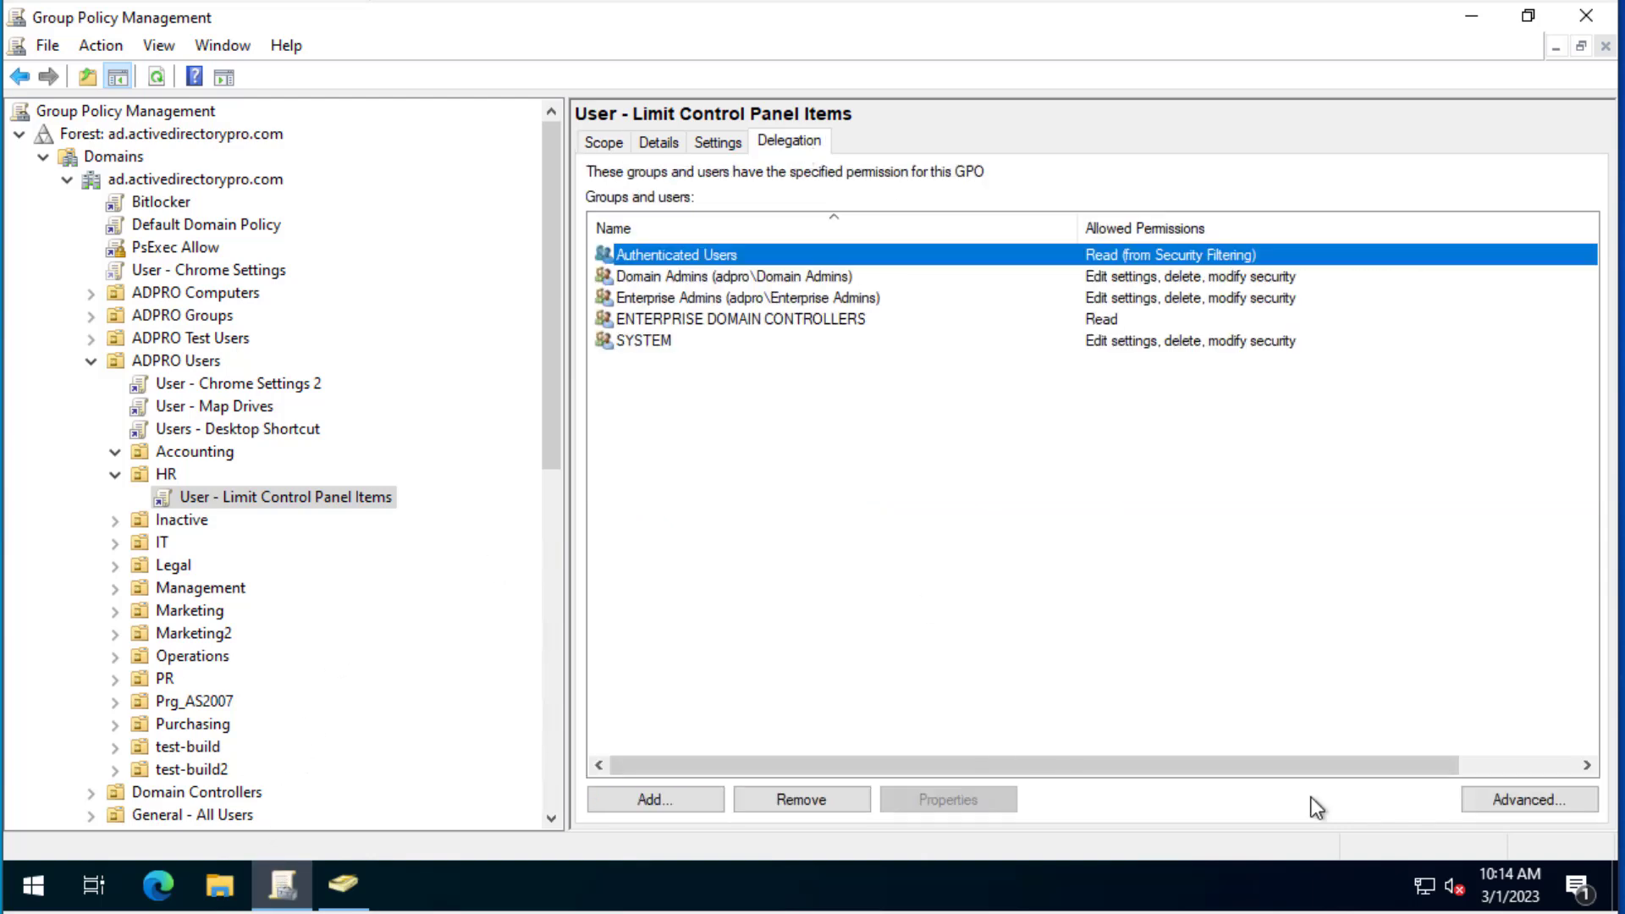
left_click(1514, 801)
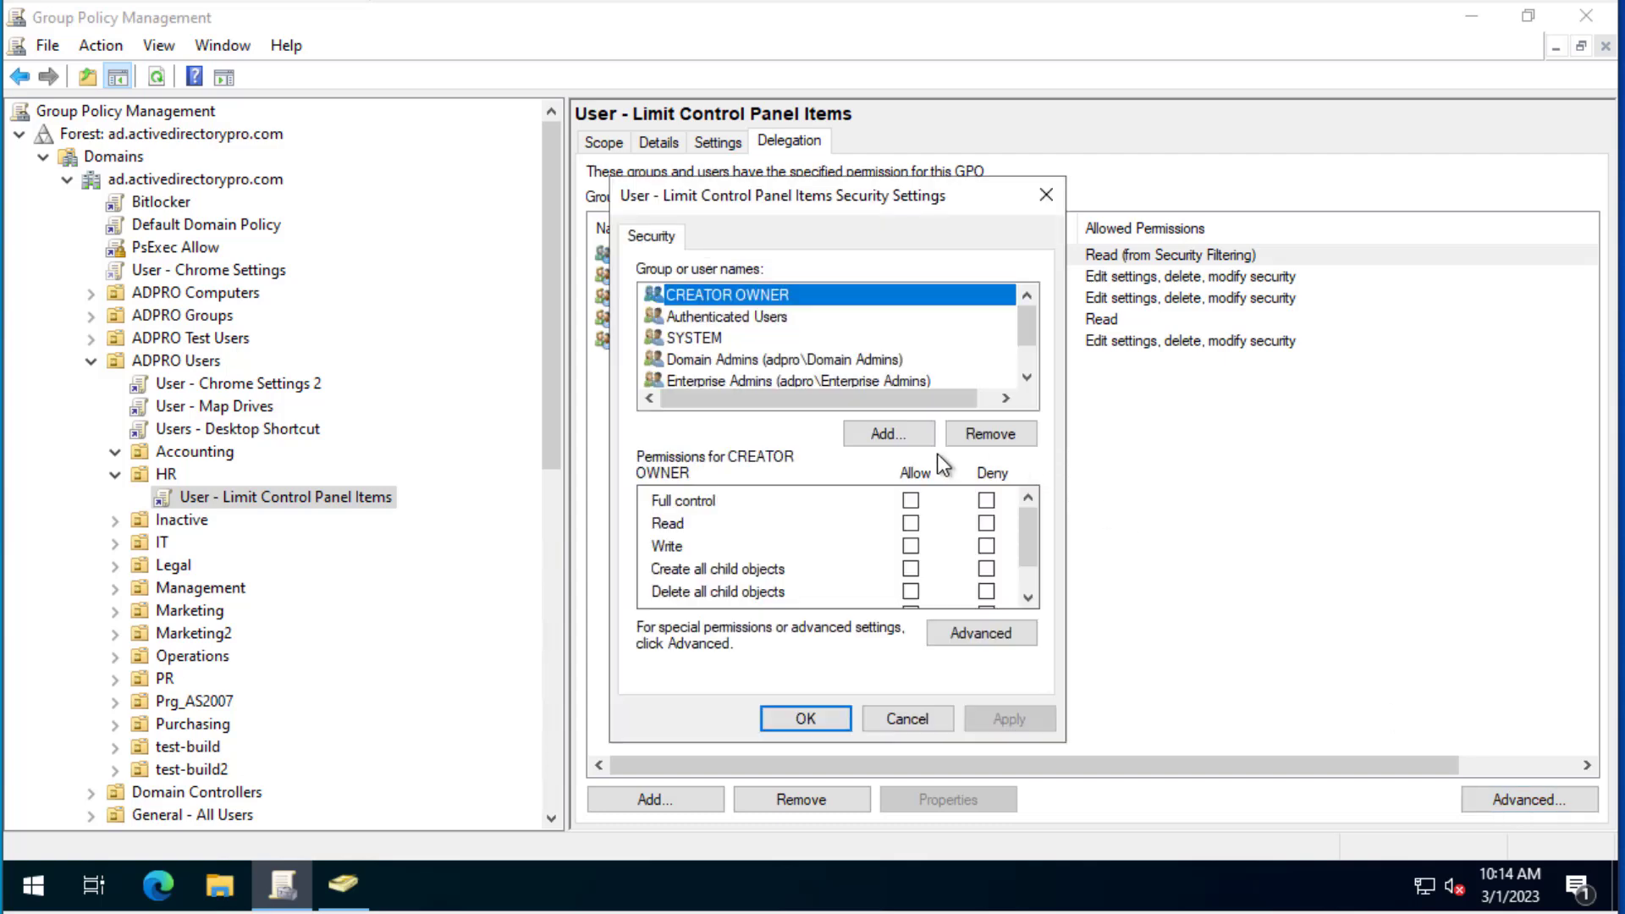
left_click(887, 435)
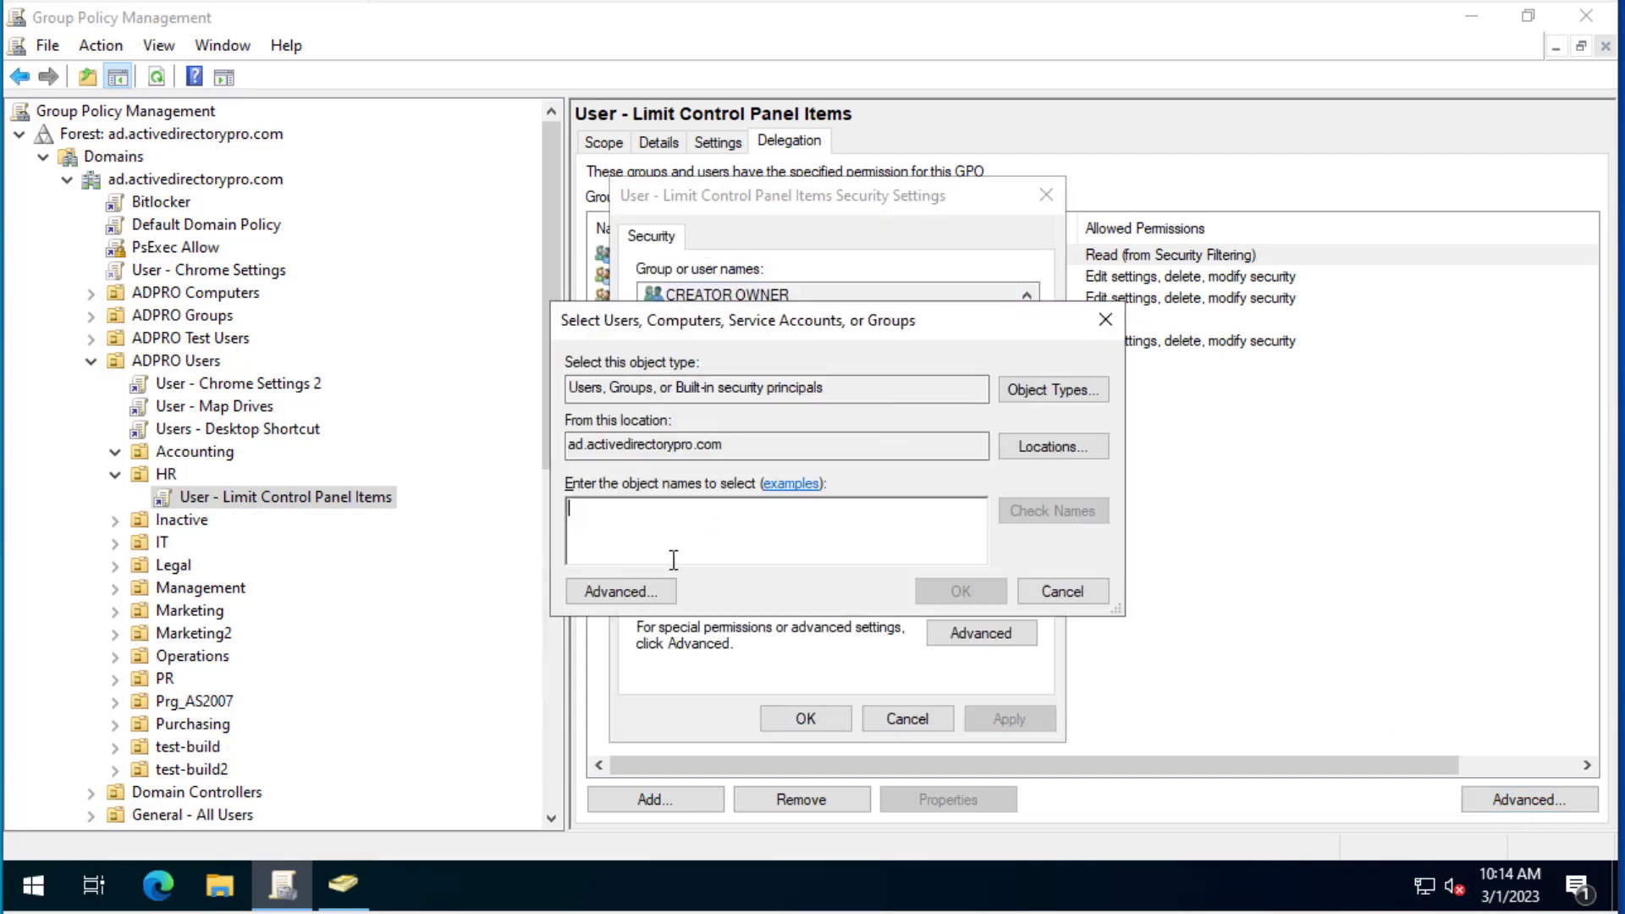
type("gpo deny")
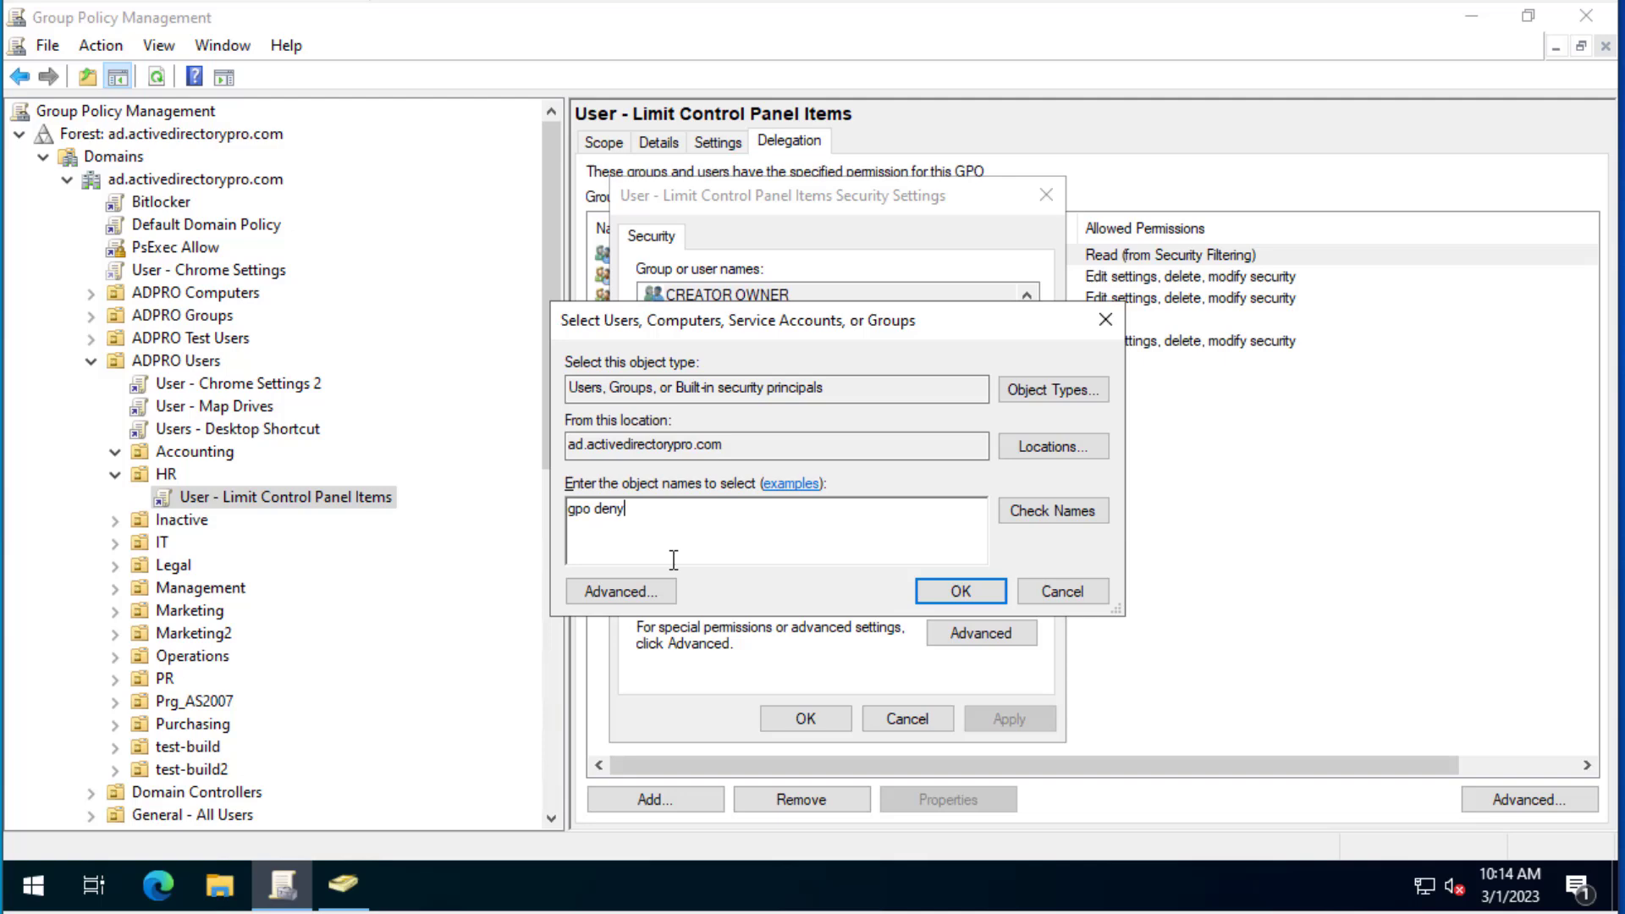
left_click(1082, 513)
left_click(948, 584)
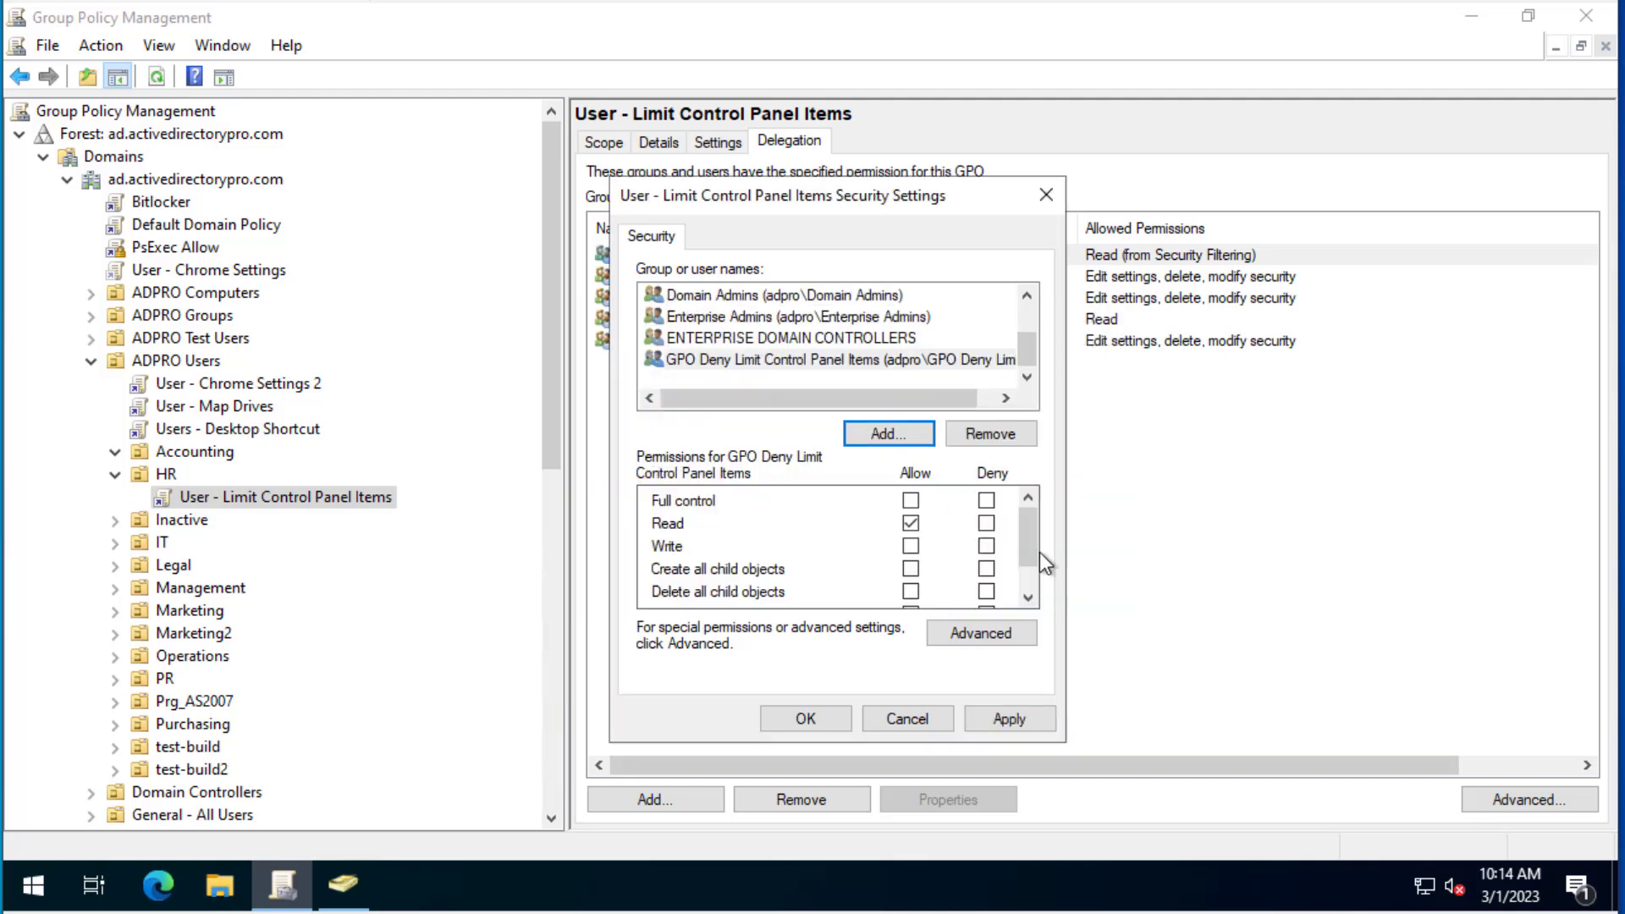
Deny Apply group policy for the deny group, accept the deny warning, and save.
left_click_drag(1032, 525, 1038, 560)
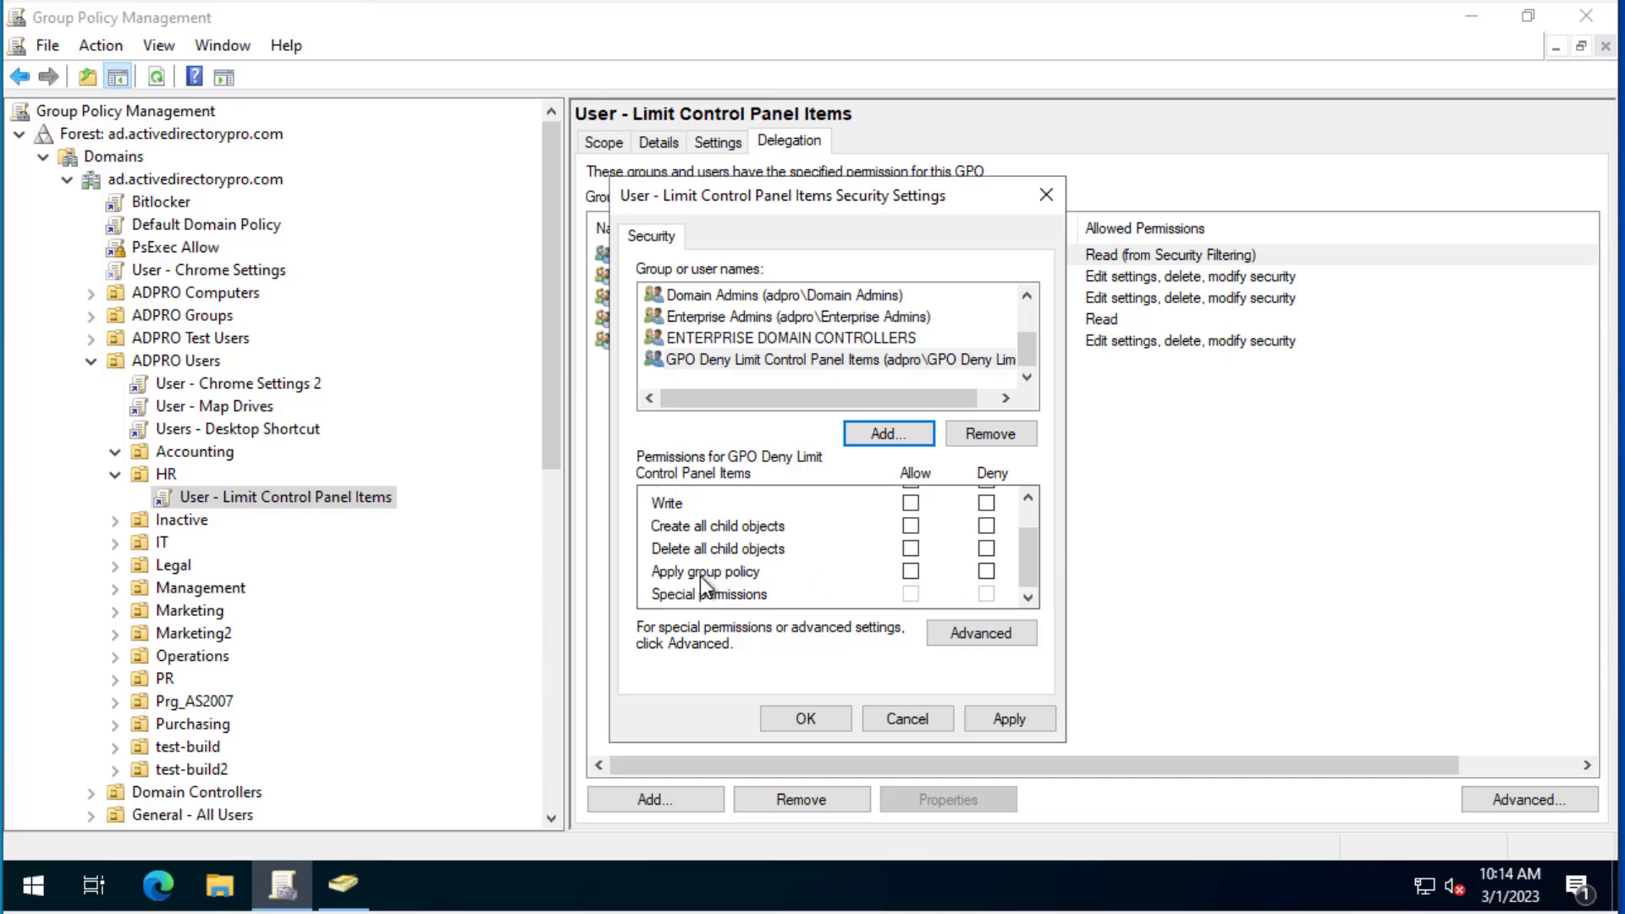
left_click(987, 572)
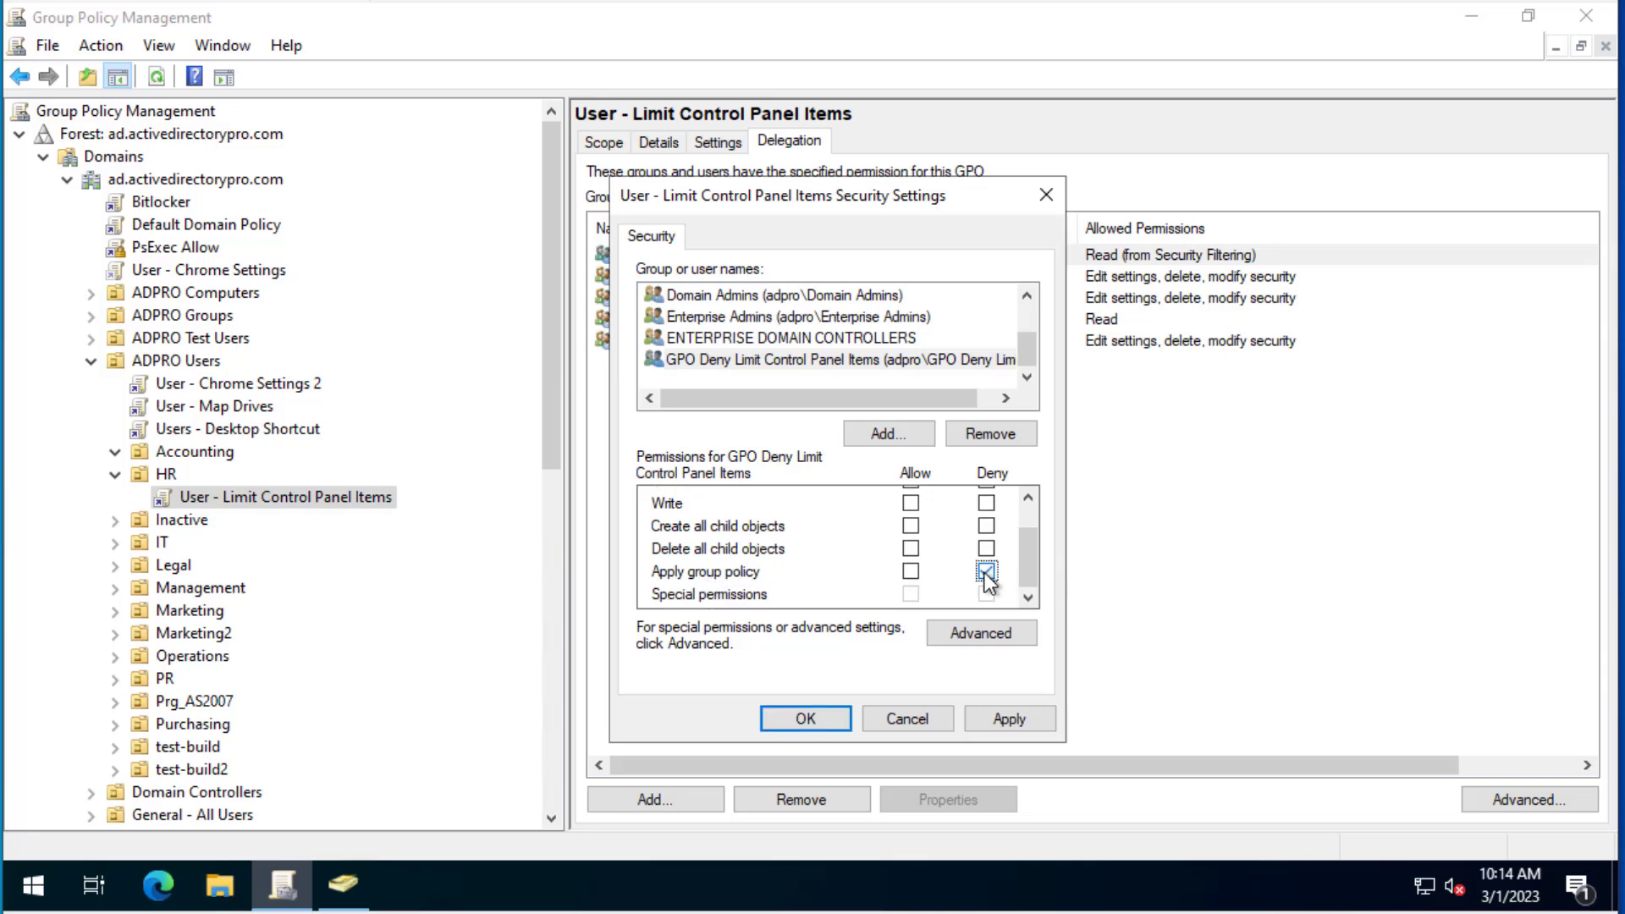
scroll(1012, 521, "up", 1)
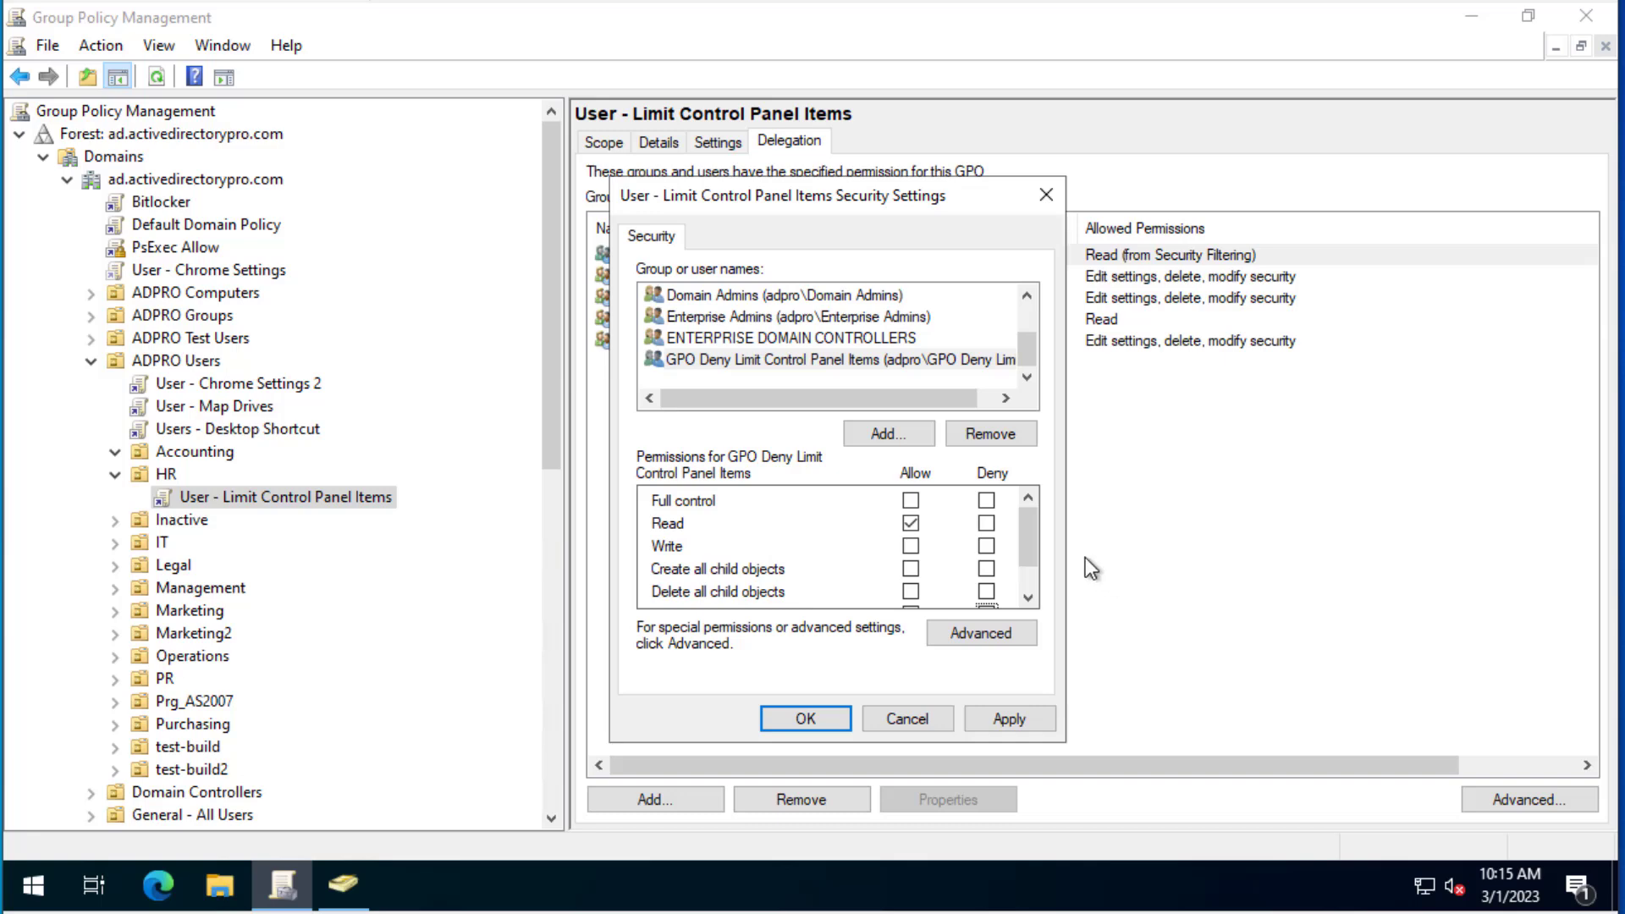
scroll(1024, 541, "down", 1)
left_click(986, 571)
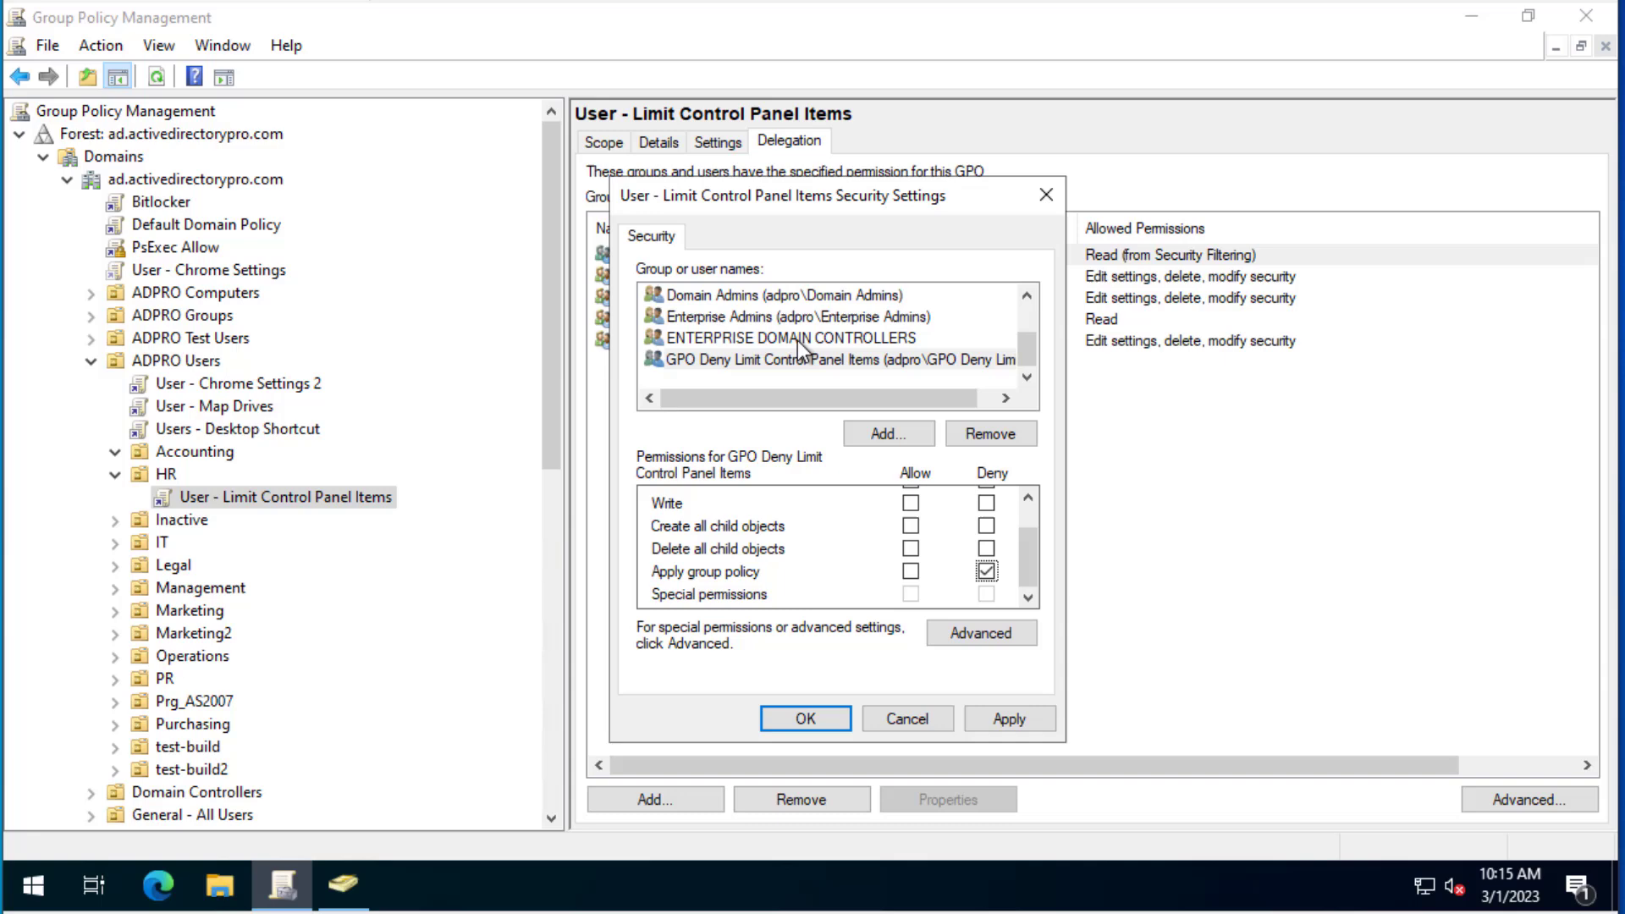
left_click_drag(1030, 360, 989, 272)
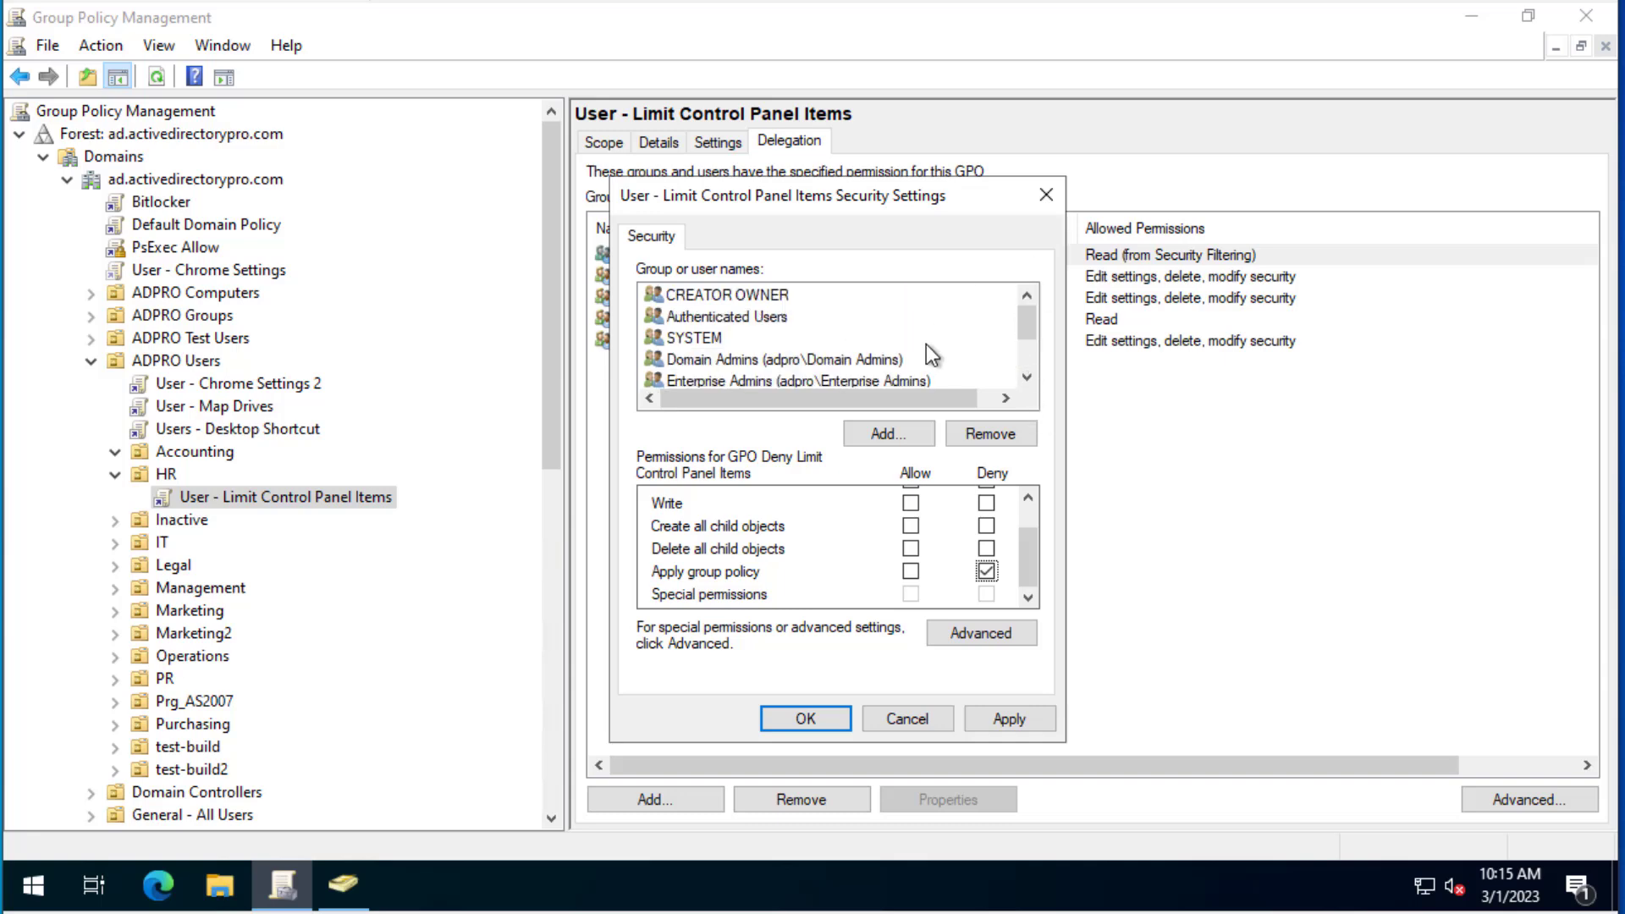
left_click(1013, 719)
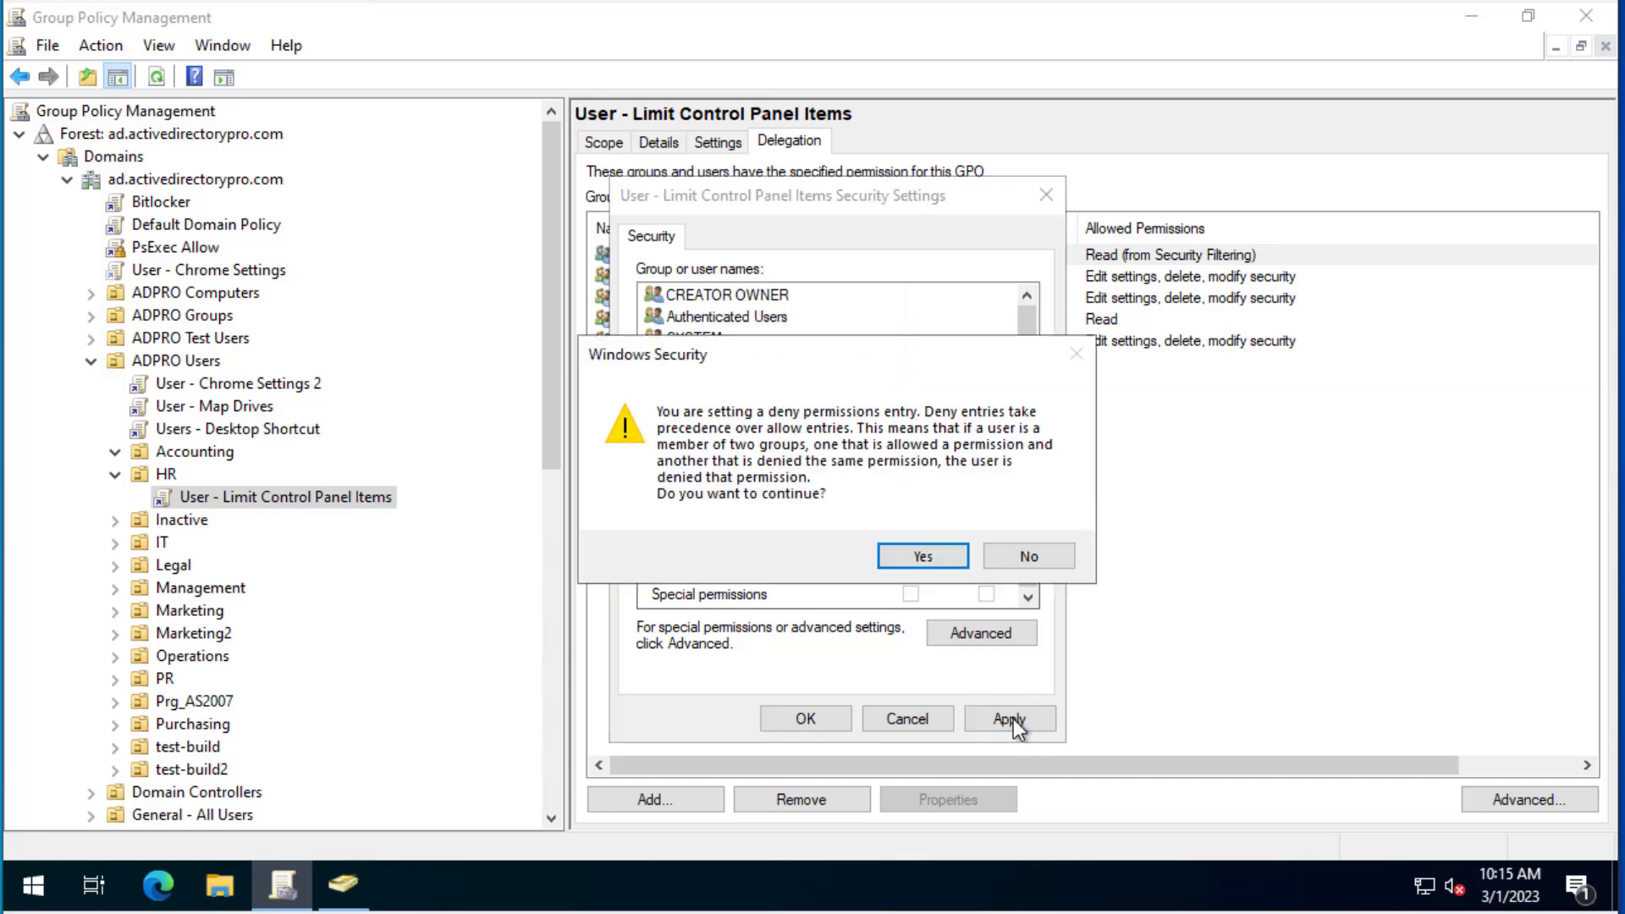
left_click(924, 556)
left_click(779, 719)
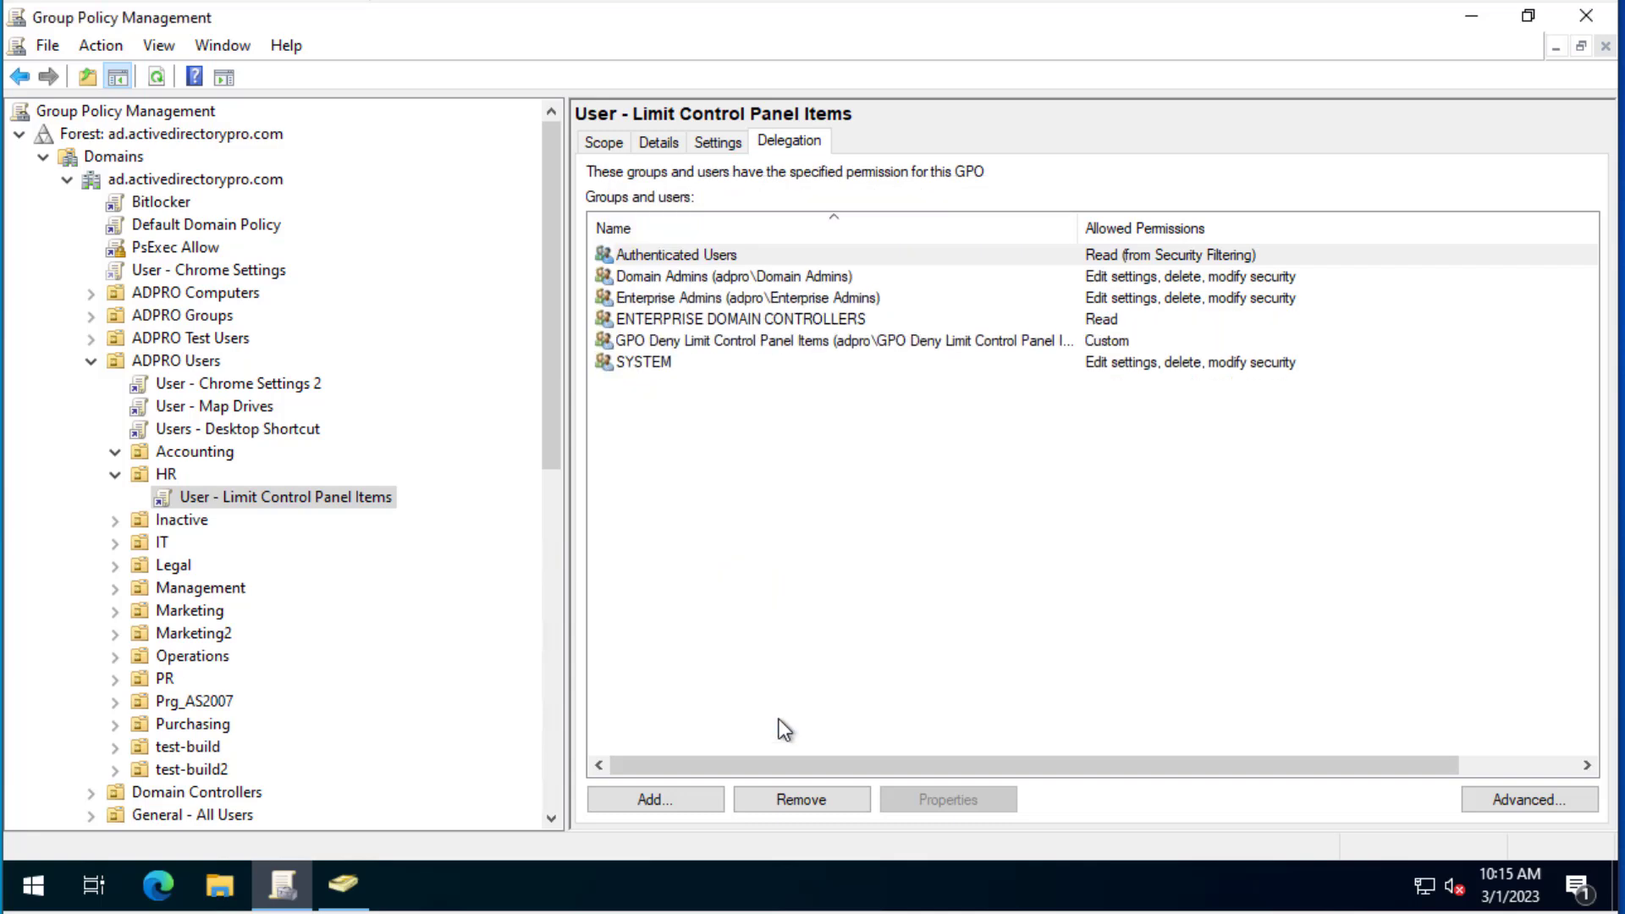
left_click(363, 870)
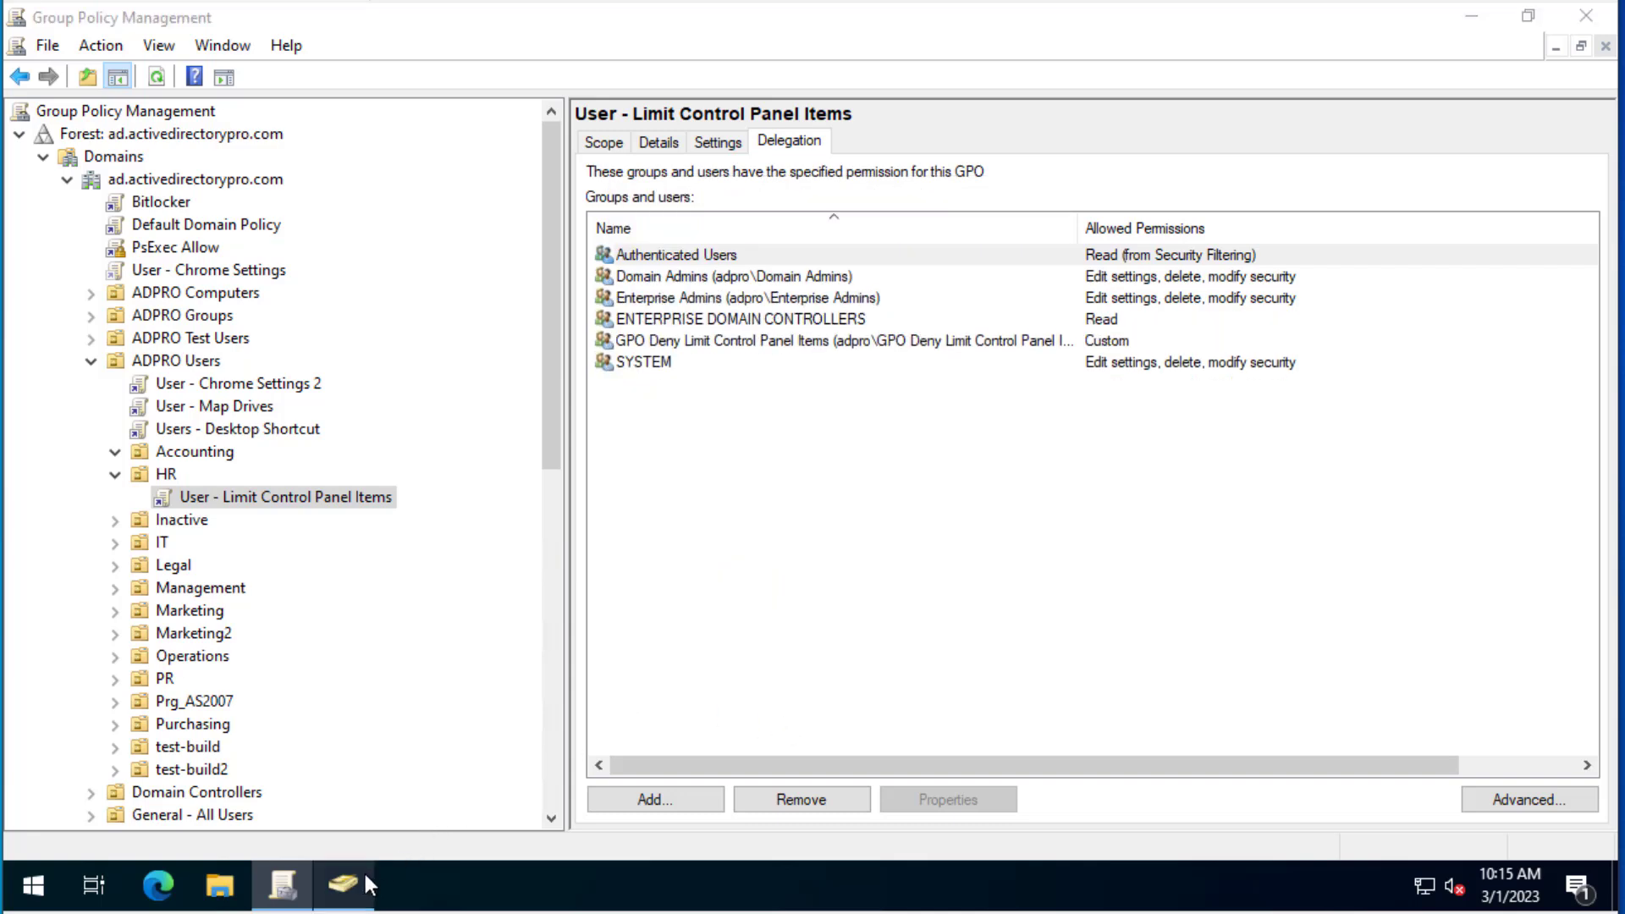
double_click(649, 552)
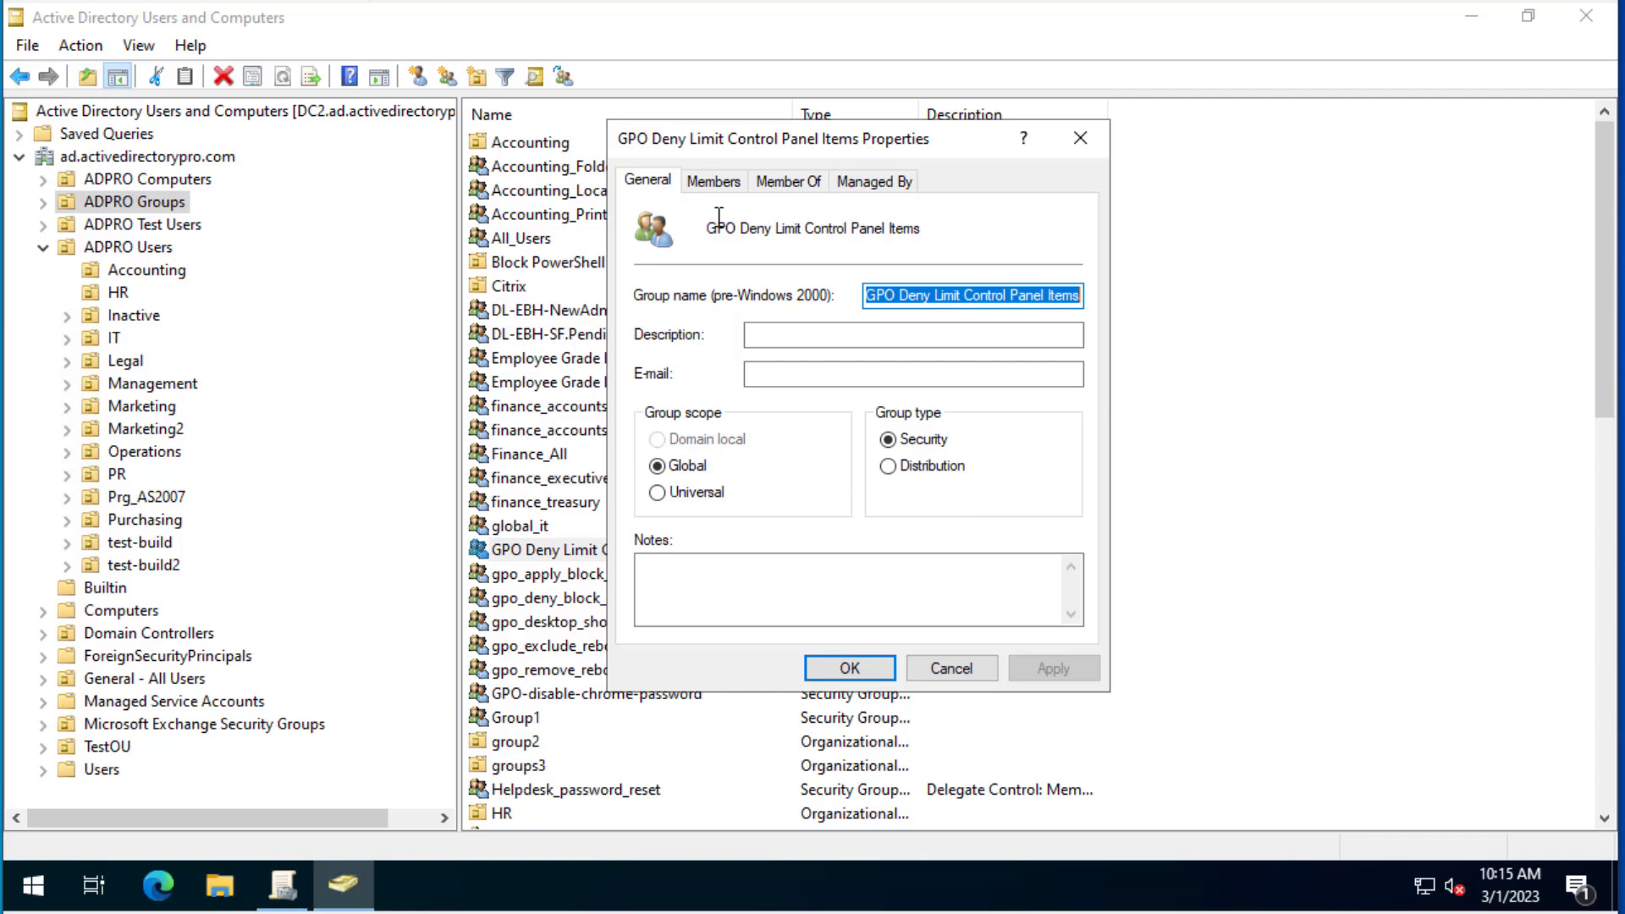
left_click(740, 183)
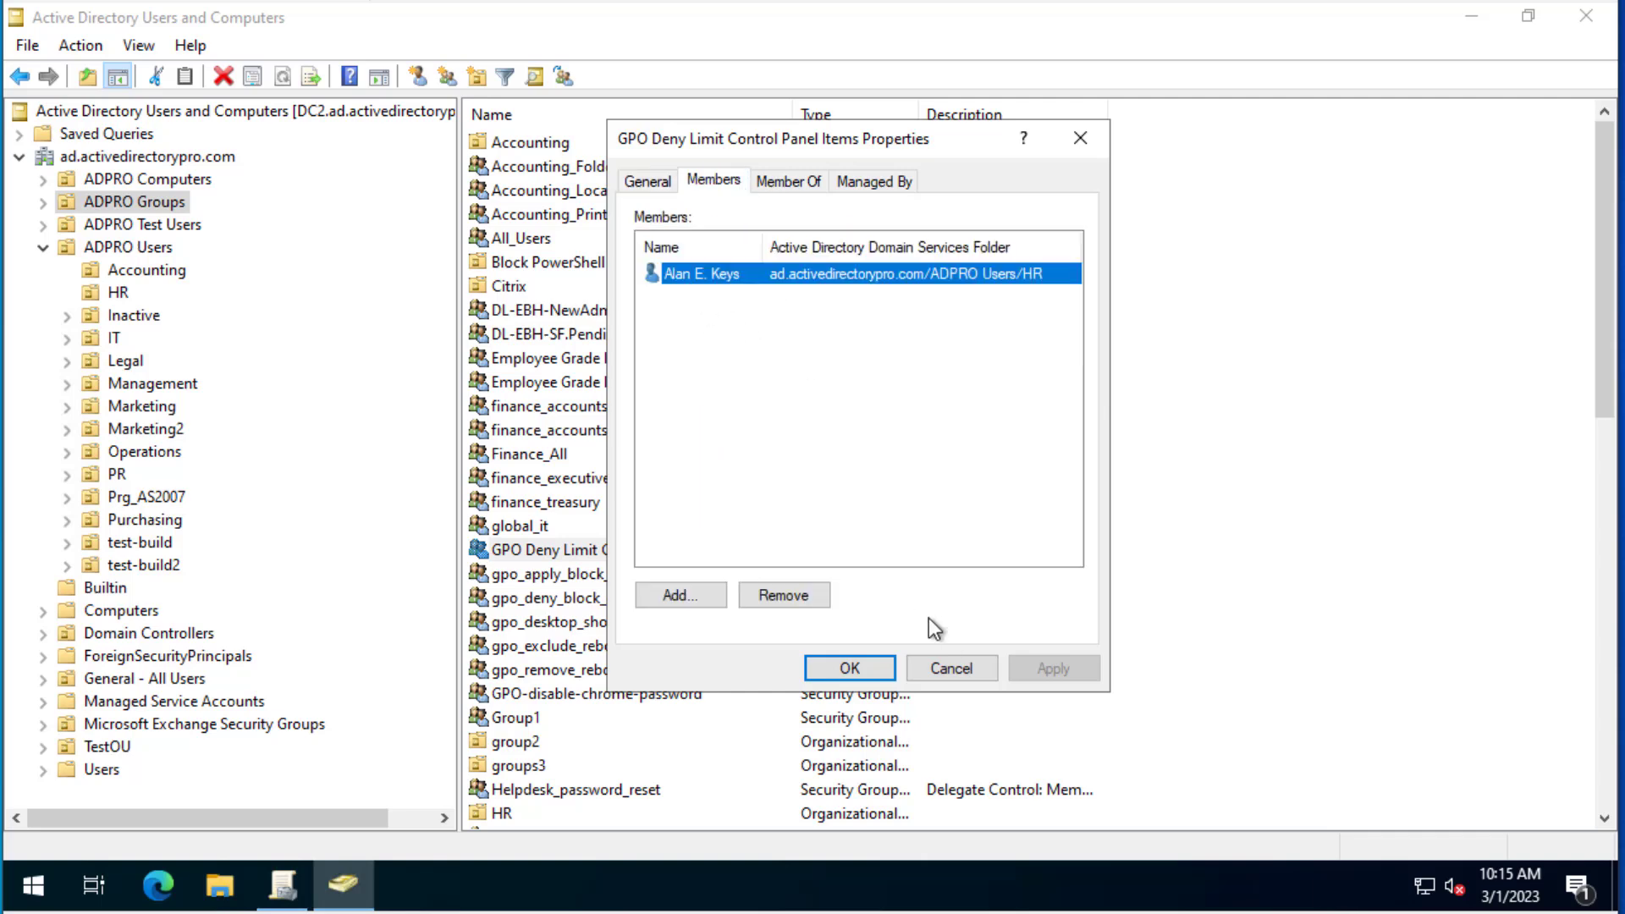
left_click(859, 669)
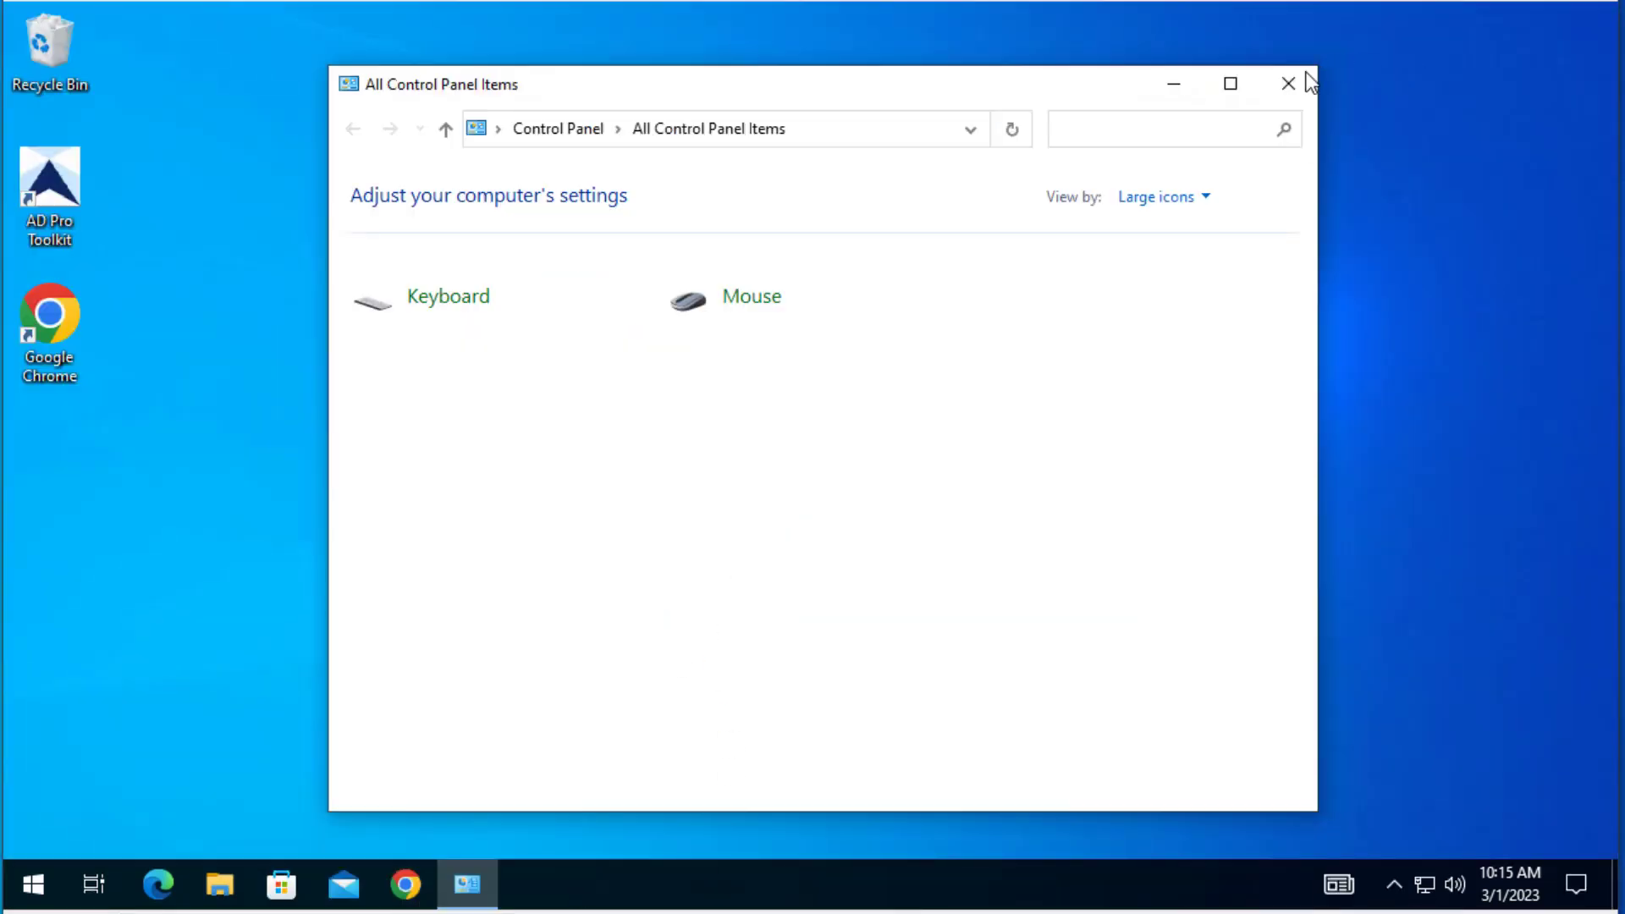
Close Control Panel, sign out of PC1, and sign back in as the HR test user.
left_click(1284, 83)
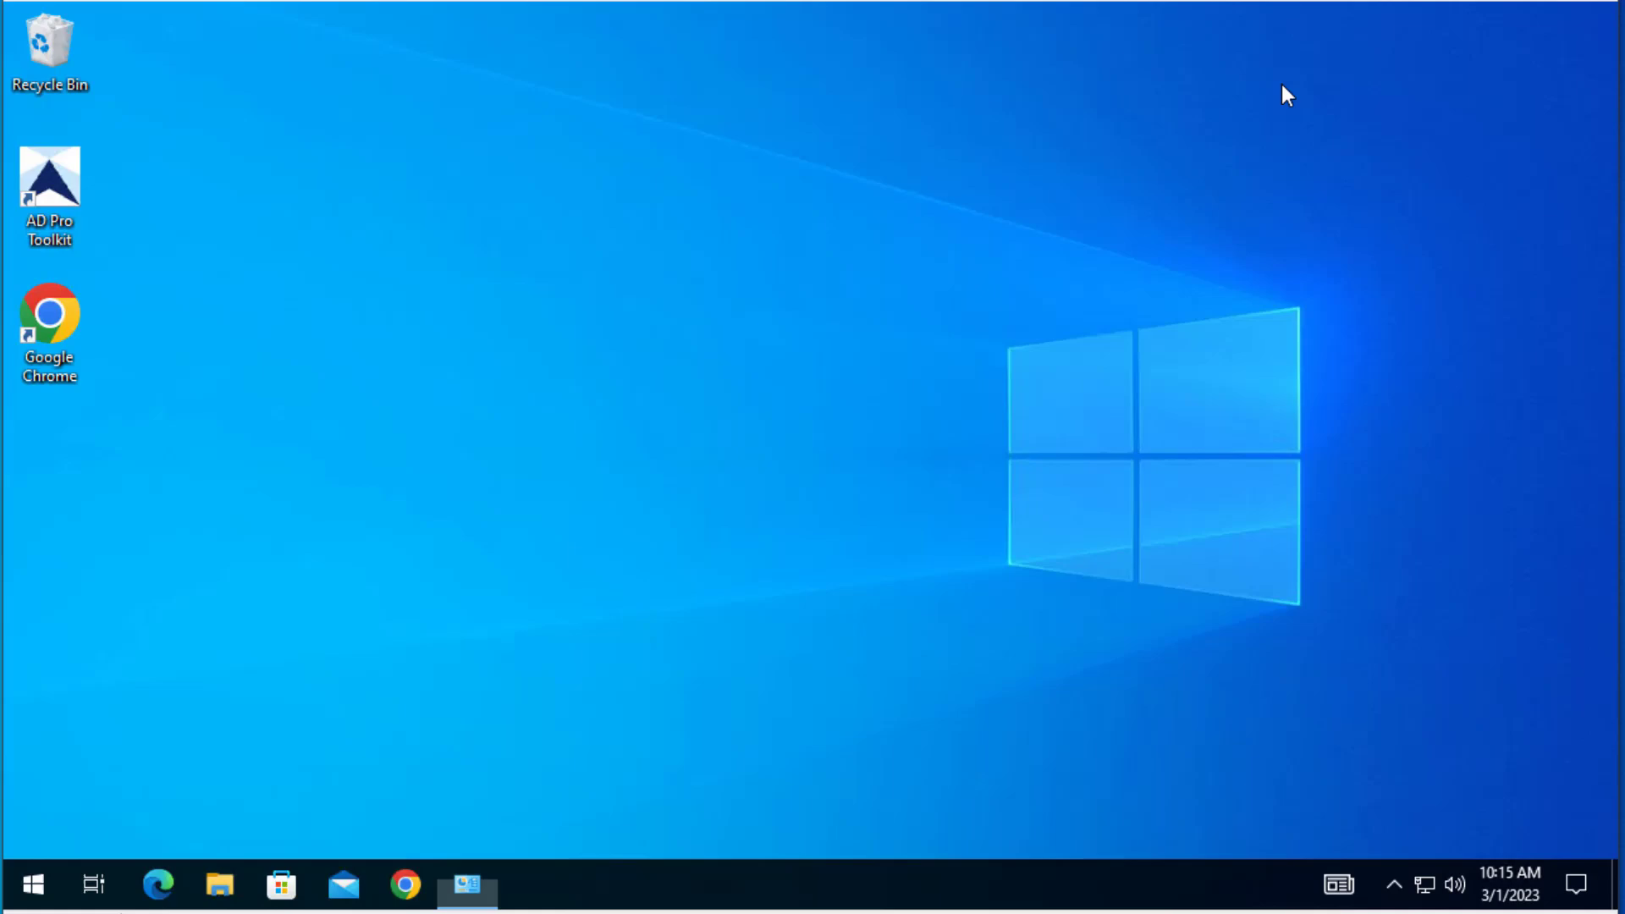
right_click(30, 887)
mouse_move(207, 823)
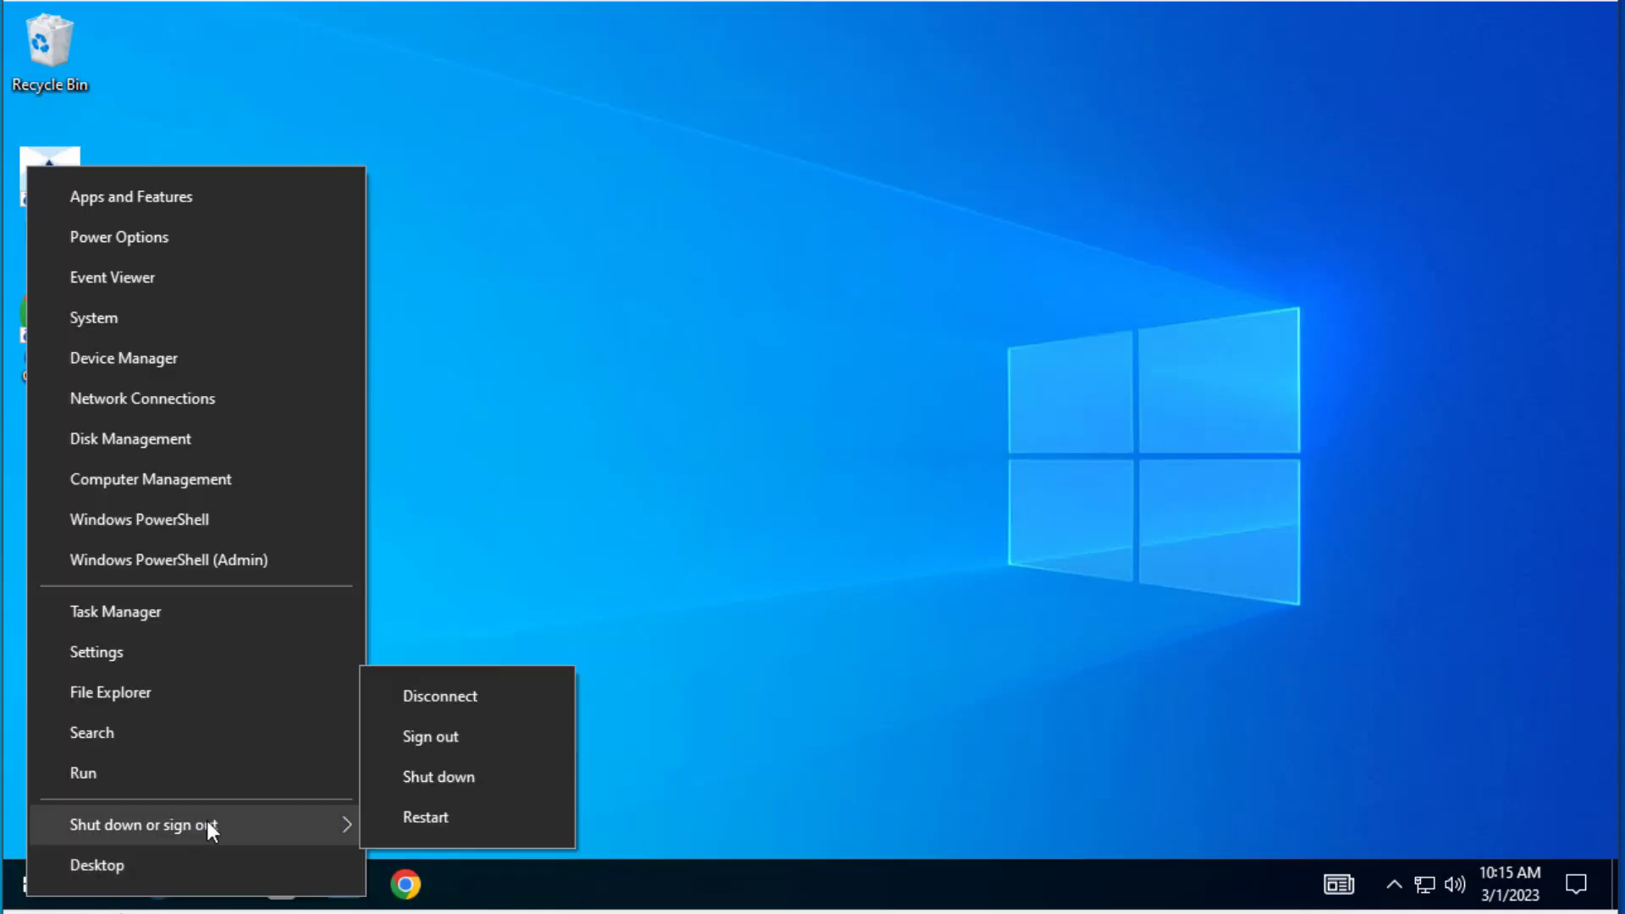
left_click(469, 733)
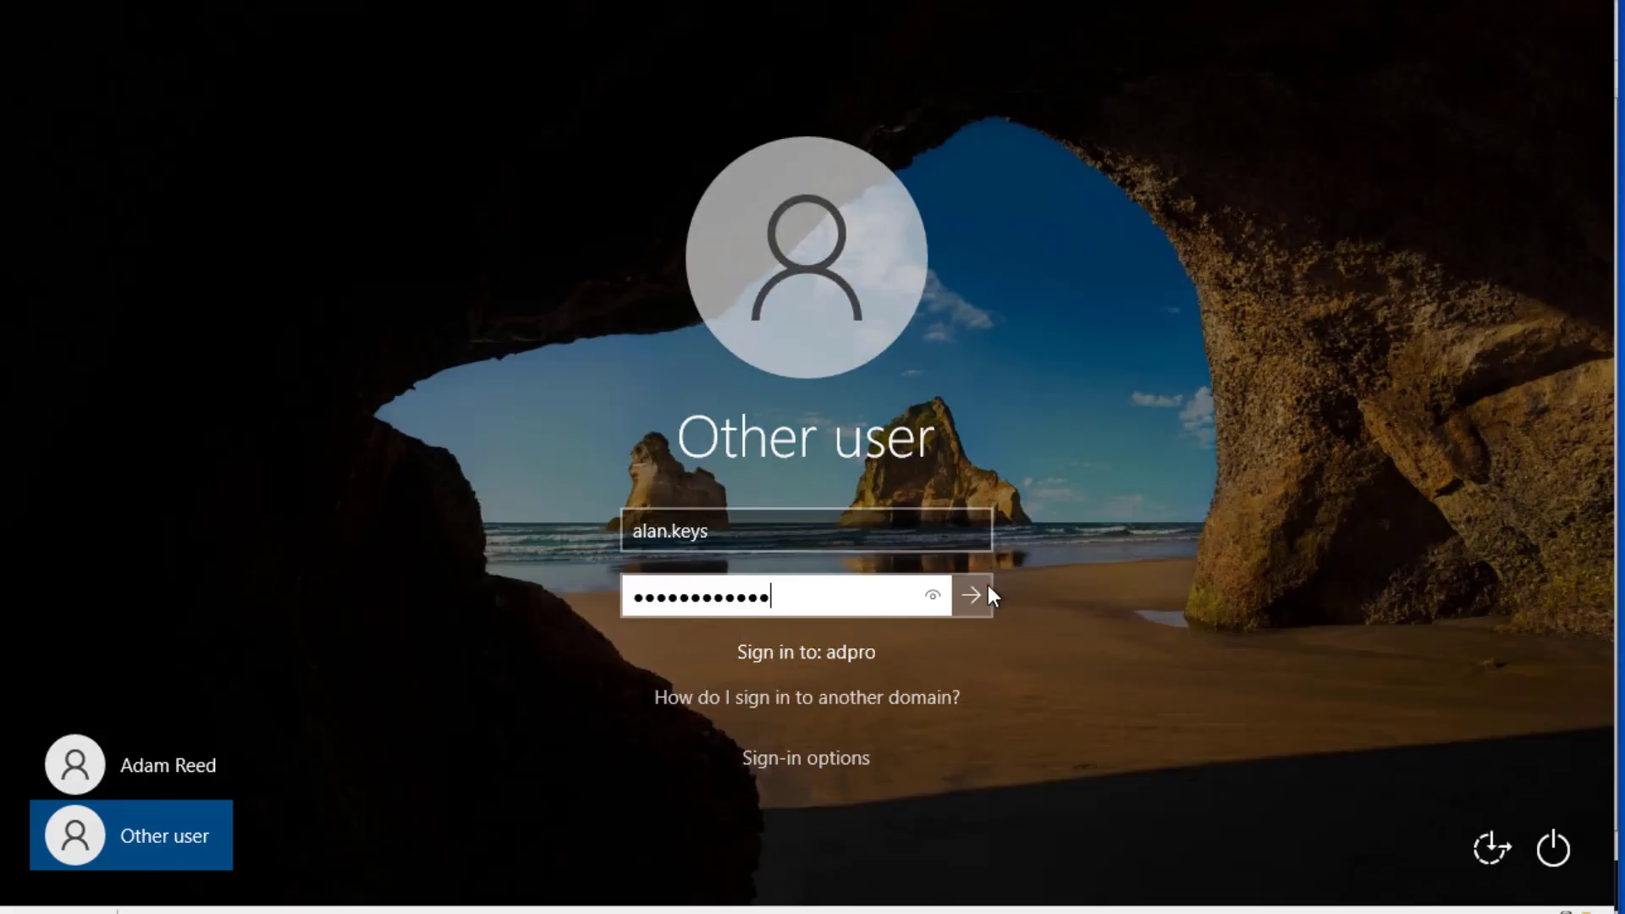
left_click(987, 587)
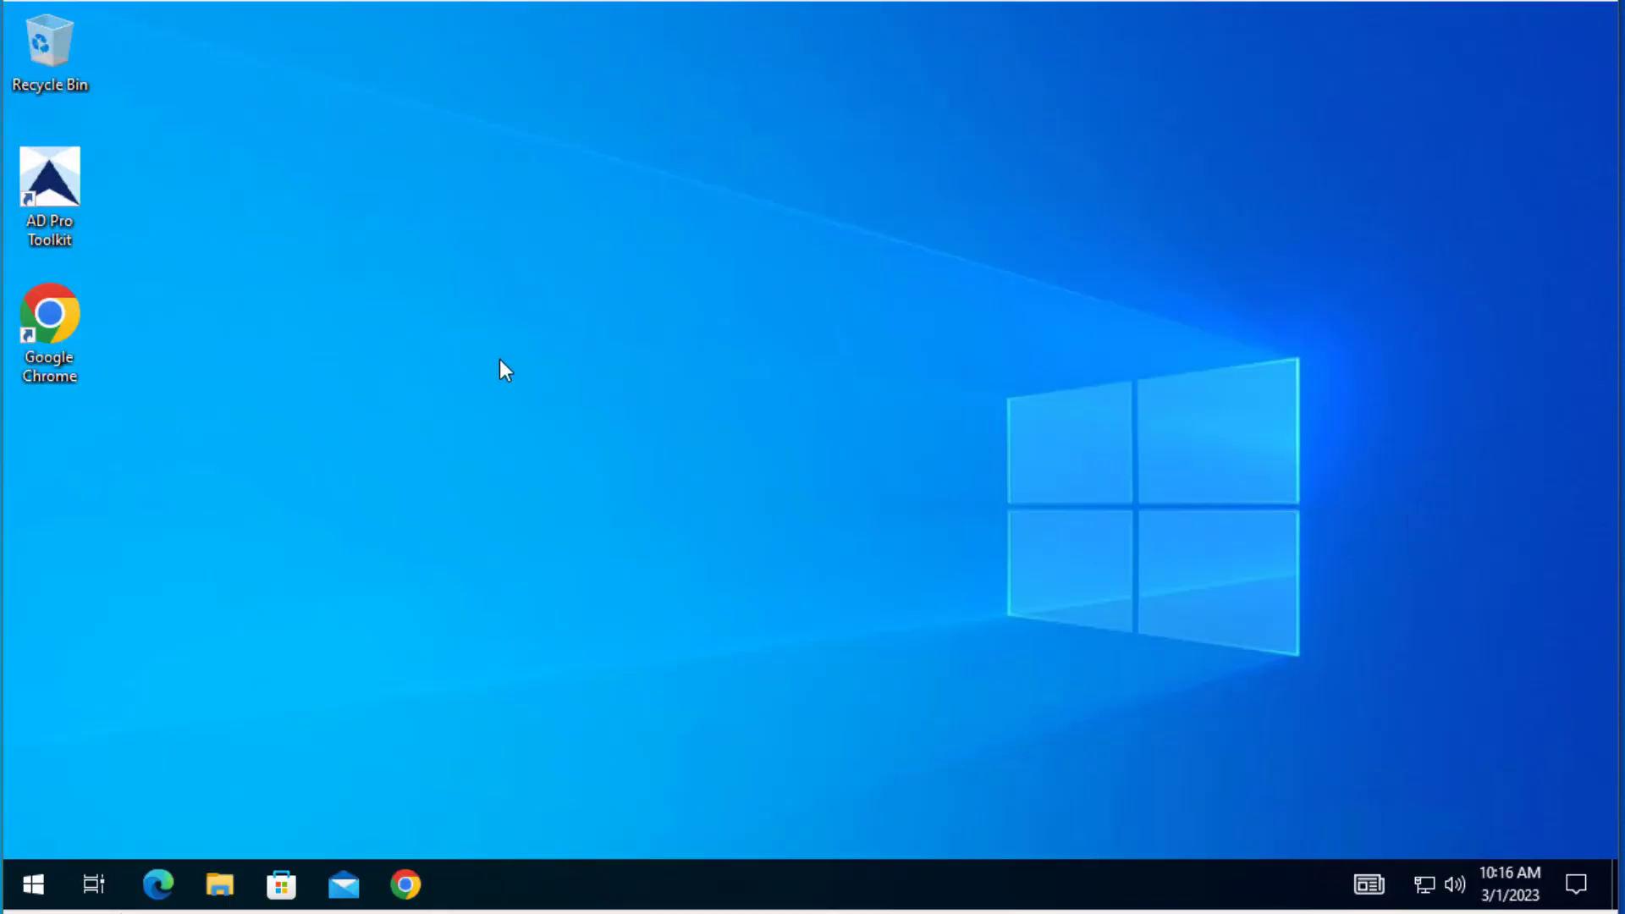
Open Control Panel through a Start search for 'control'.
left_click(34, 880)
type("control")
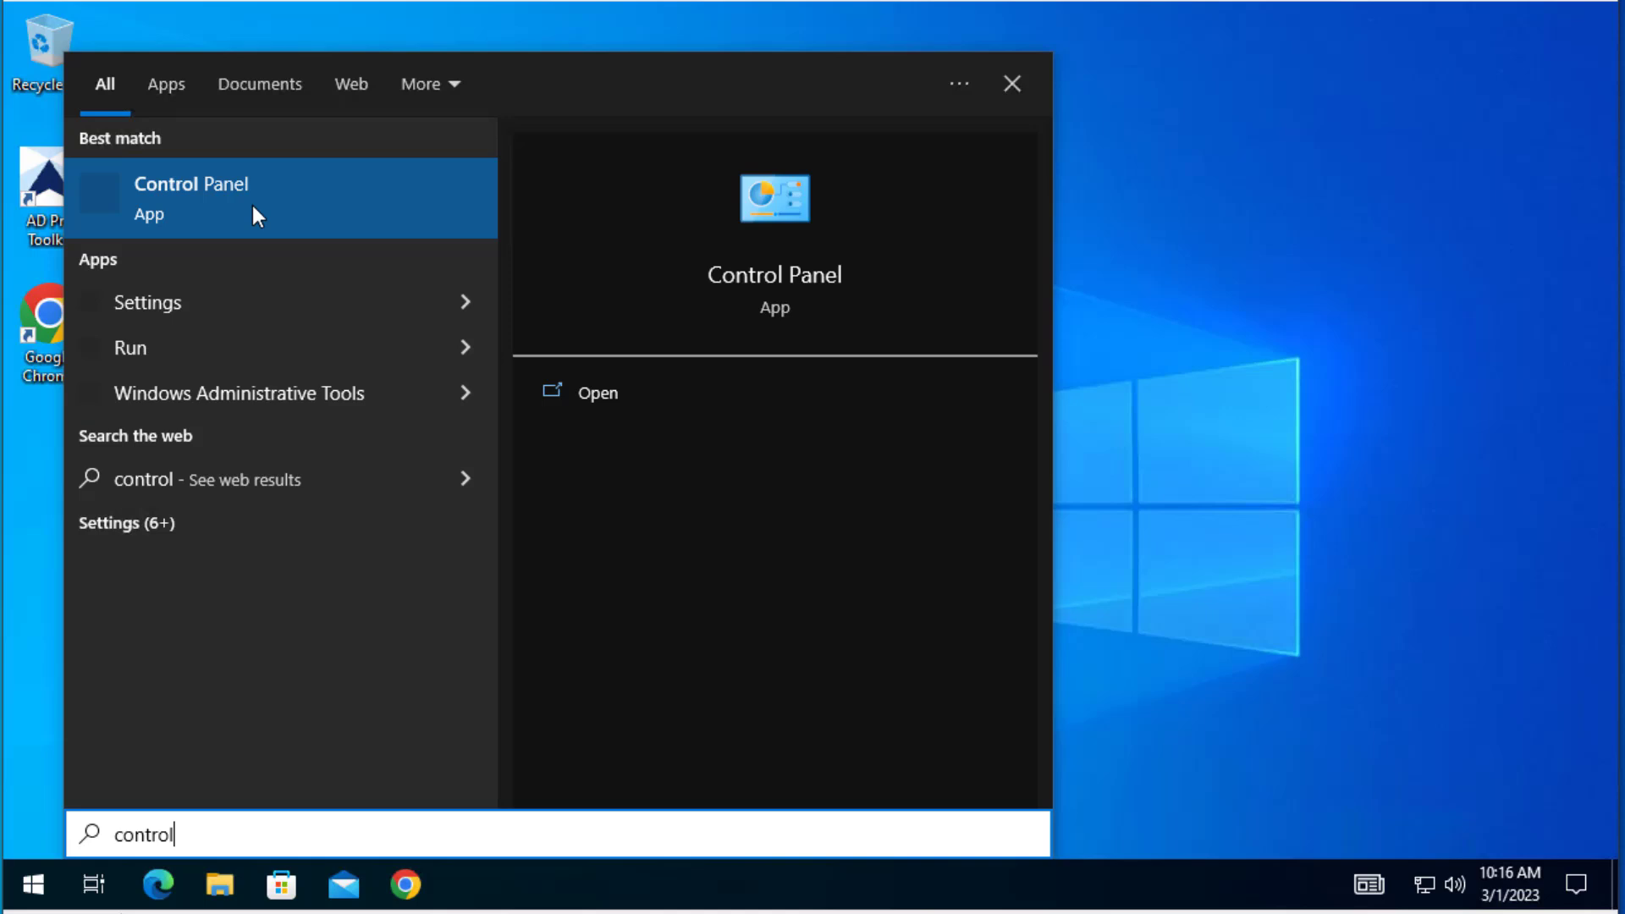
left_click(253, 207)
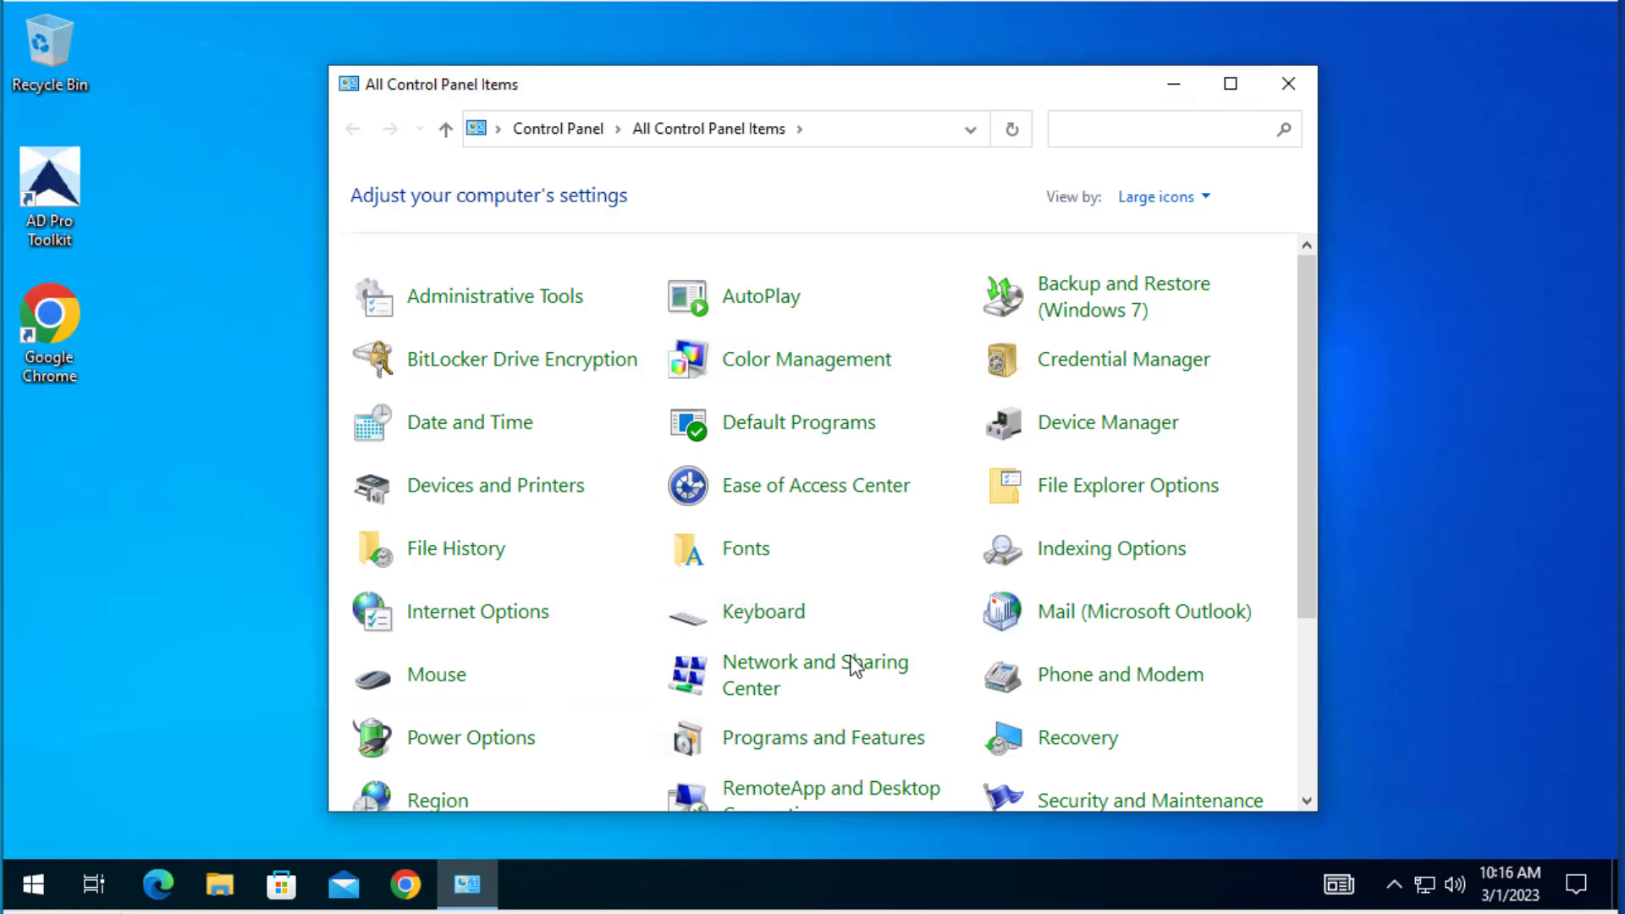
Launch Command Prompt through a Start search for 'cmd'.
left_click(54, 882)
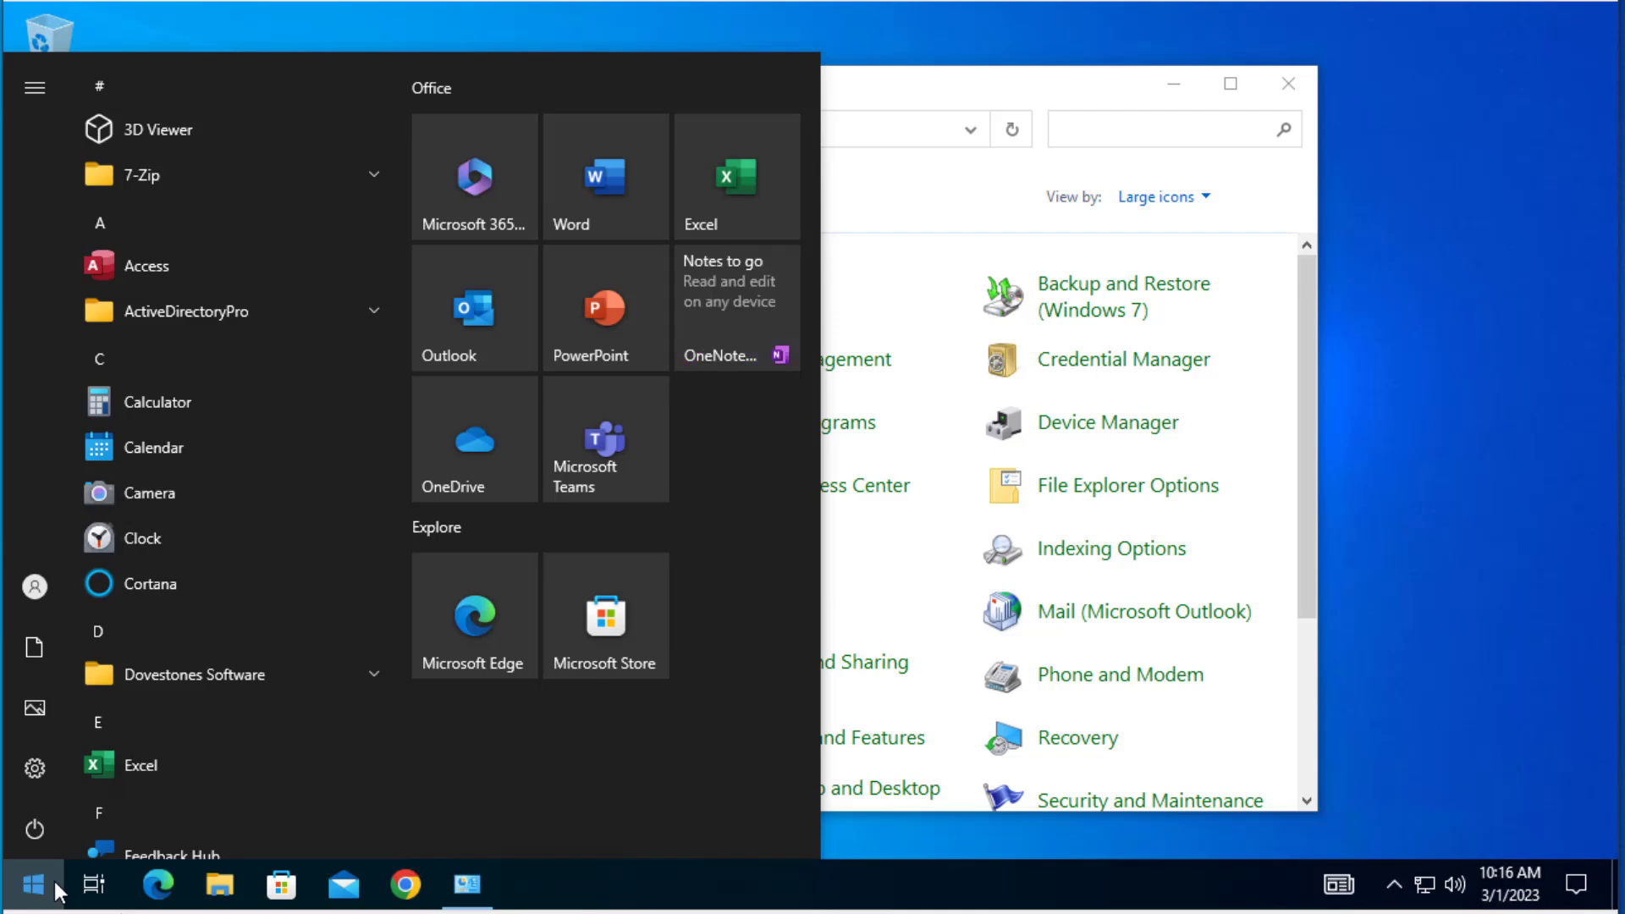
type("cmd")
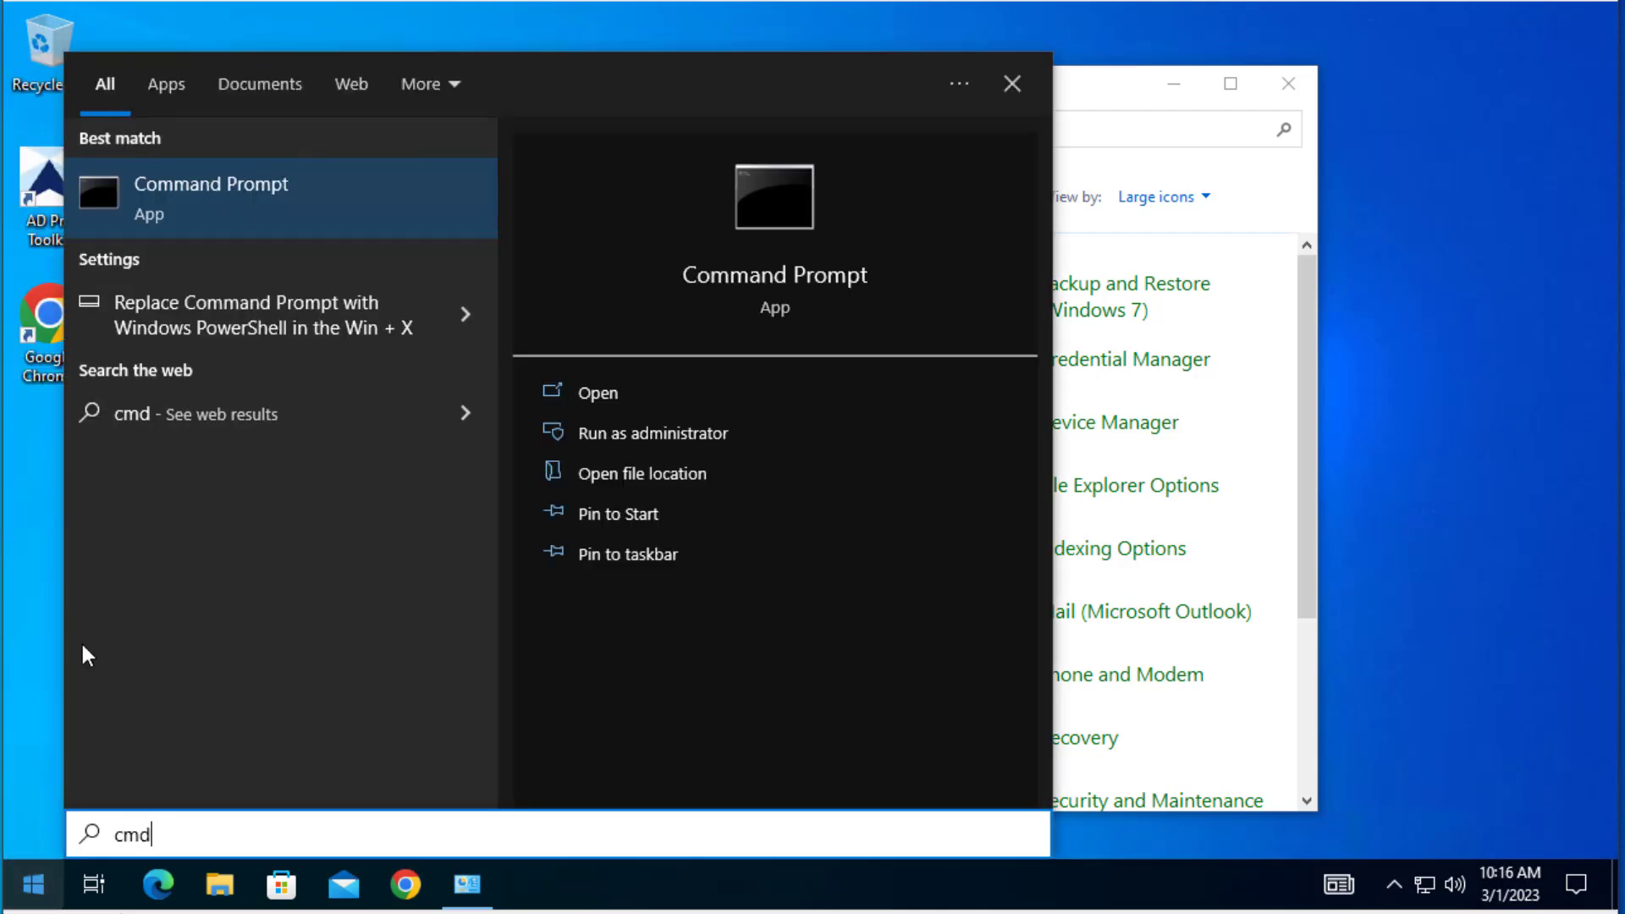
left_click(235, 221)
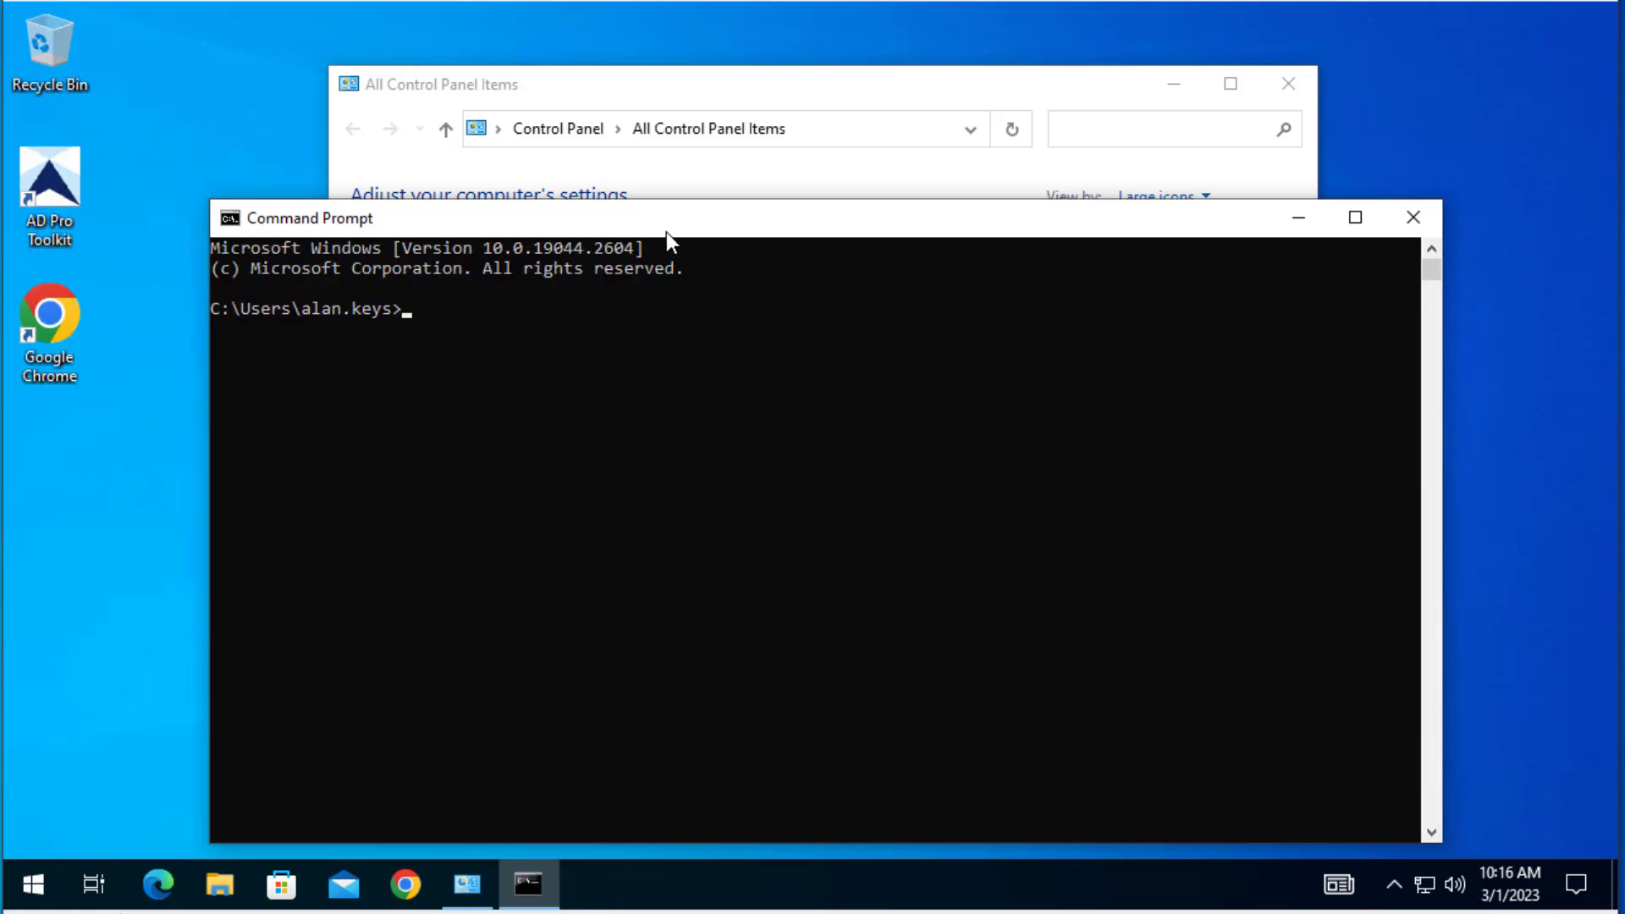
Run gpresult /r maximized and highlight User - Limit Control Panel Items filtered out as Denied (Security).
left_click_drag(667, 232, 655, 134)
left_click(653, 291)
left_click(1344, 121)
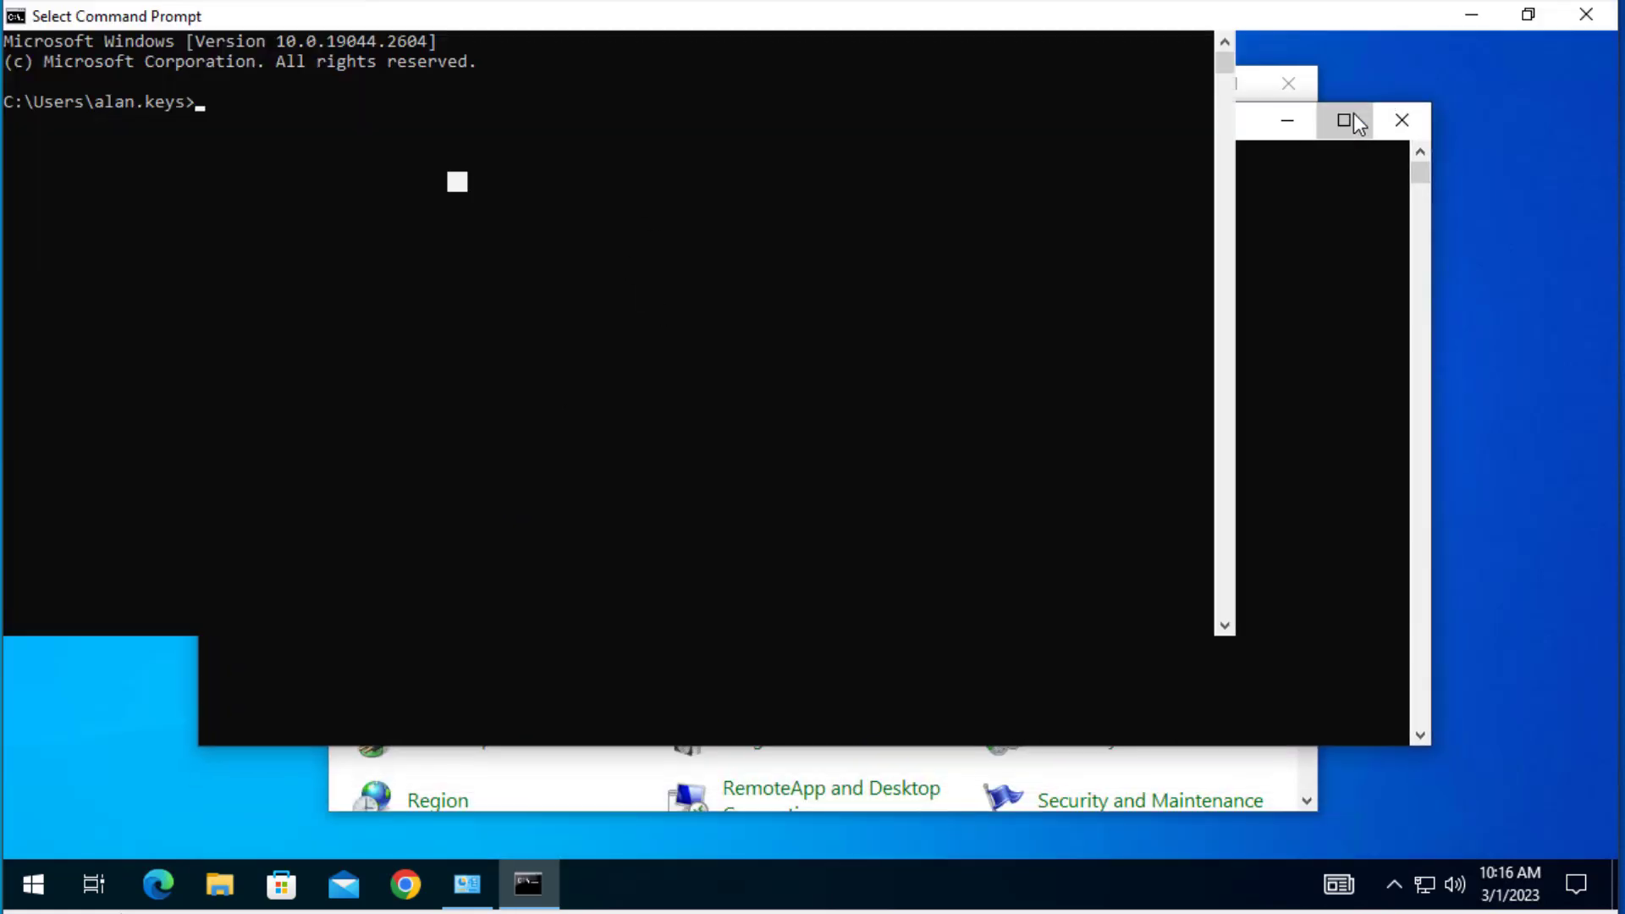
type("gp")
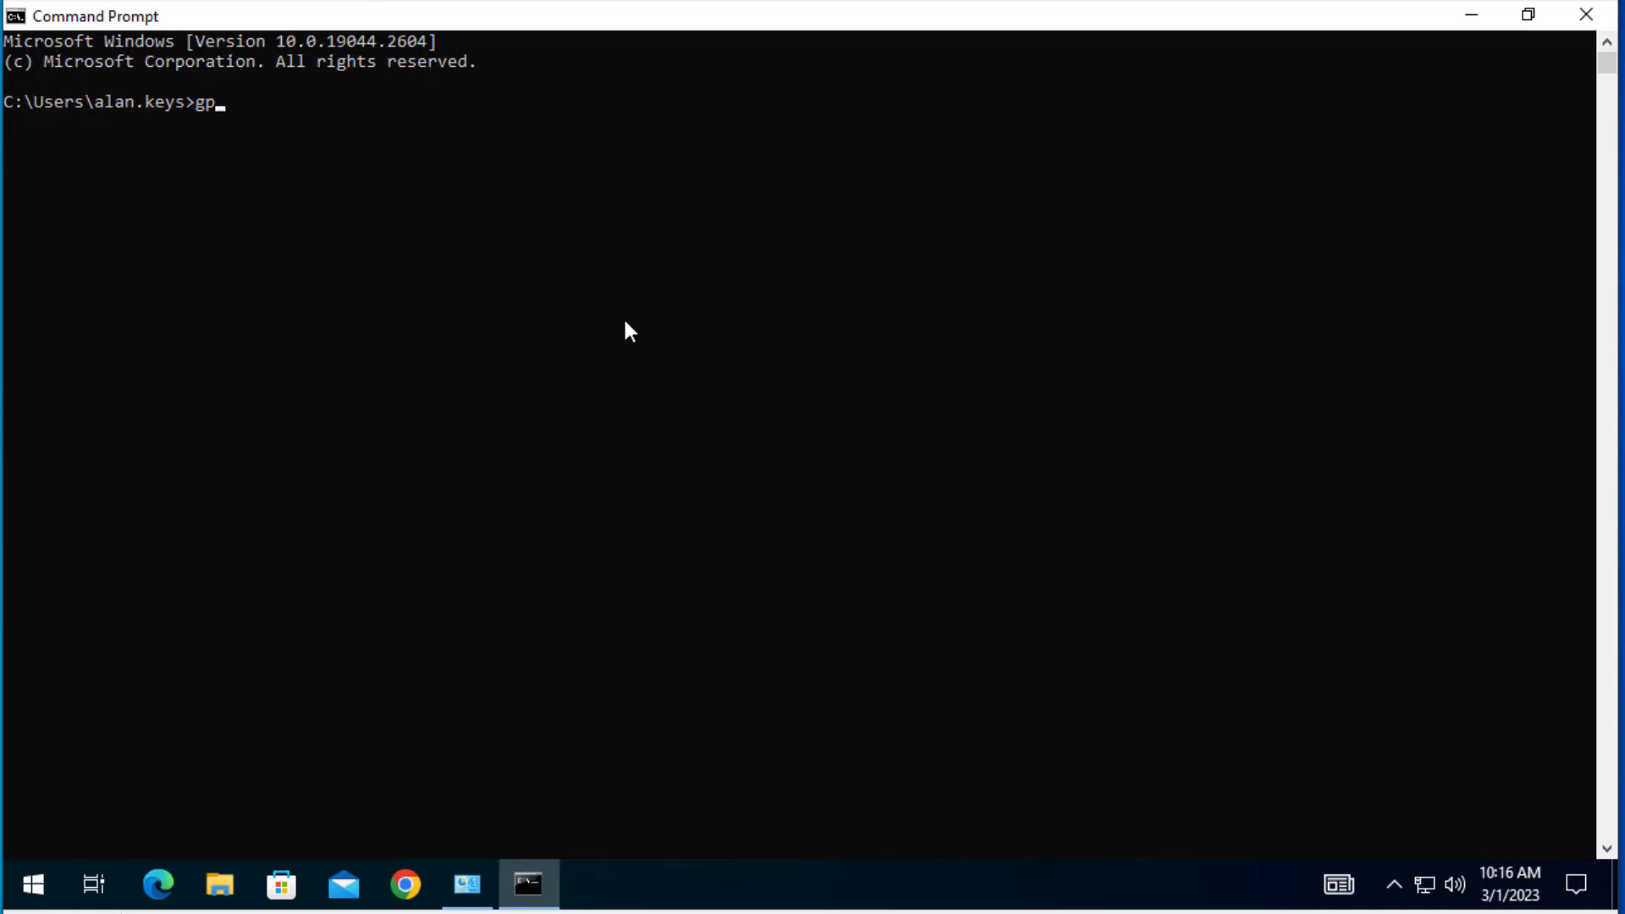
type("result /r")
key("Return")
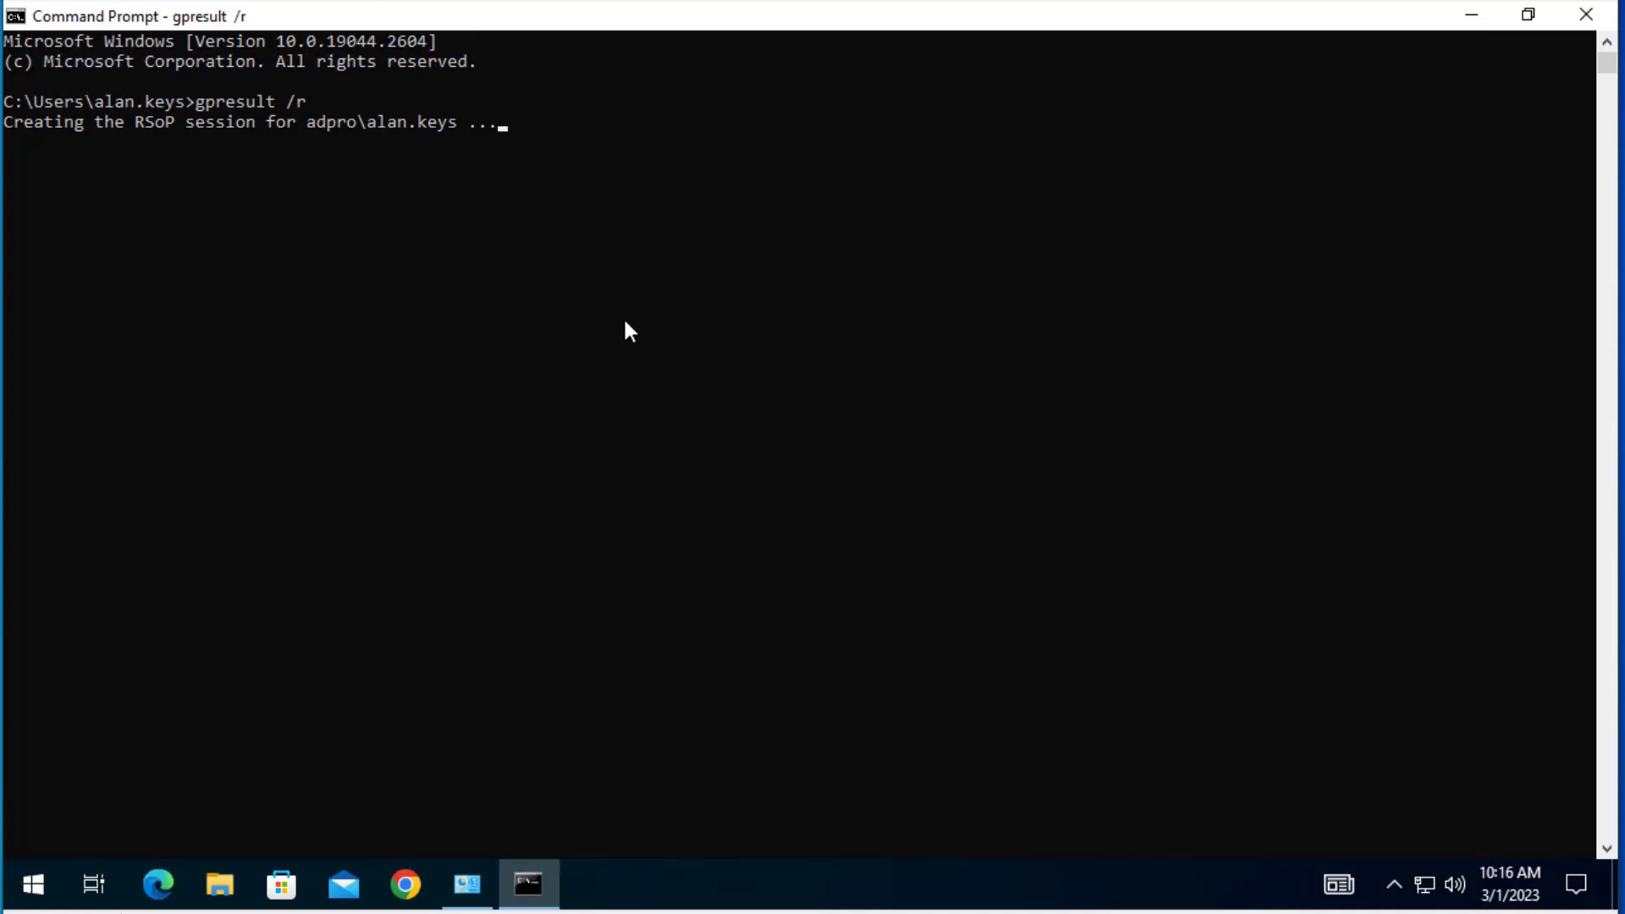
scroll(846, 449, "up", 3)
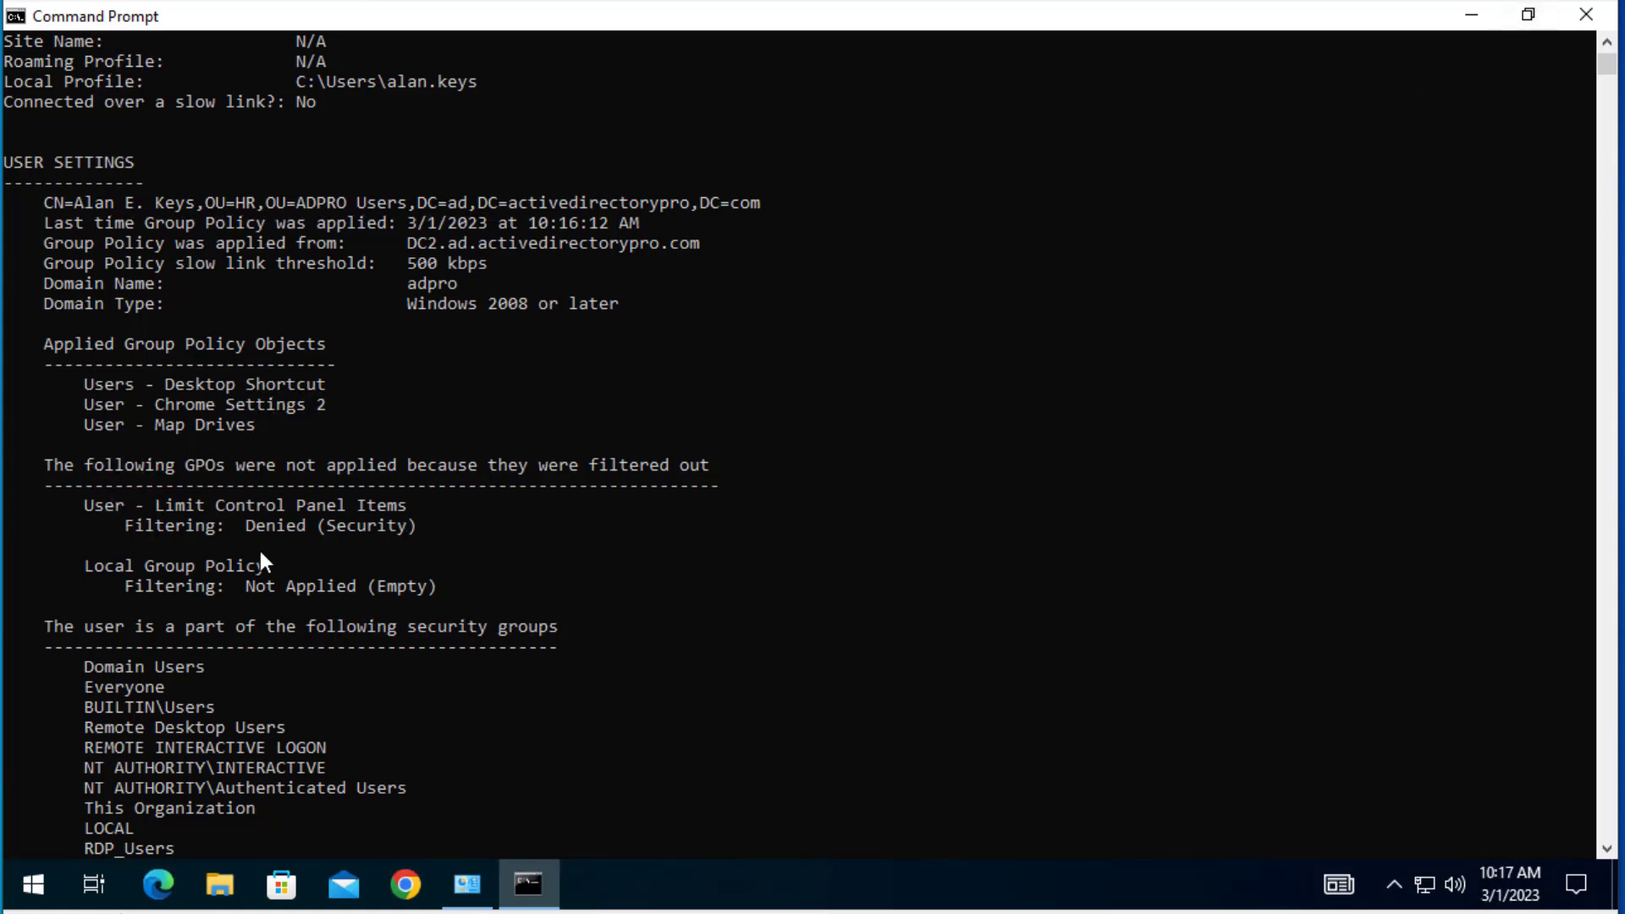
left_click_drag(59, 494, 441, 523)
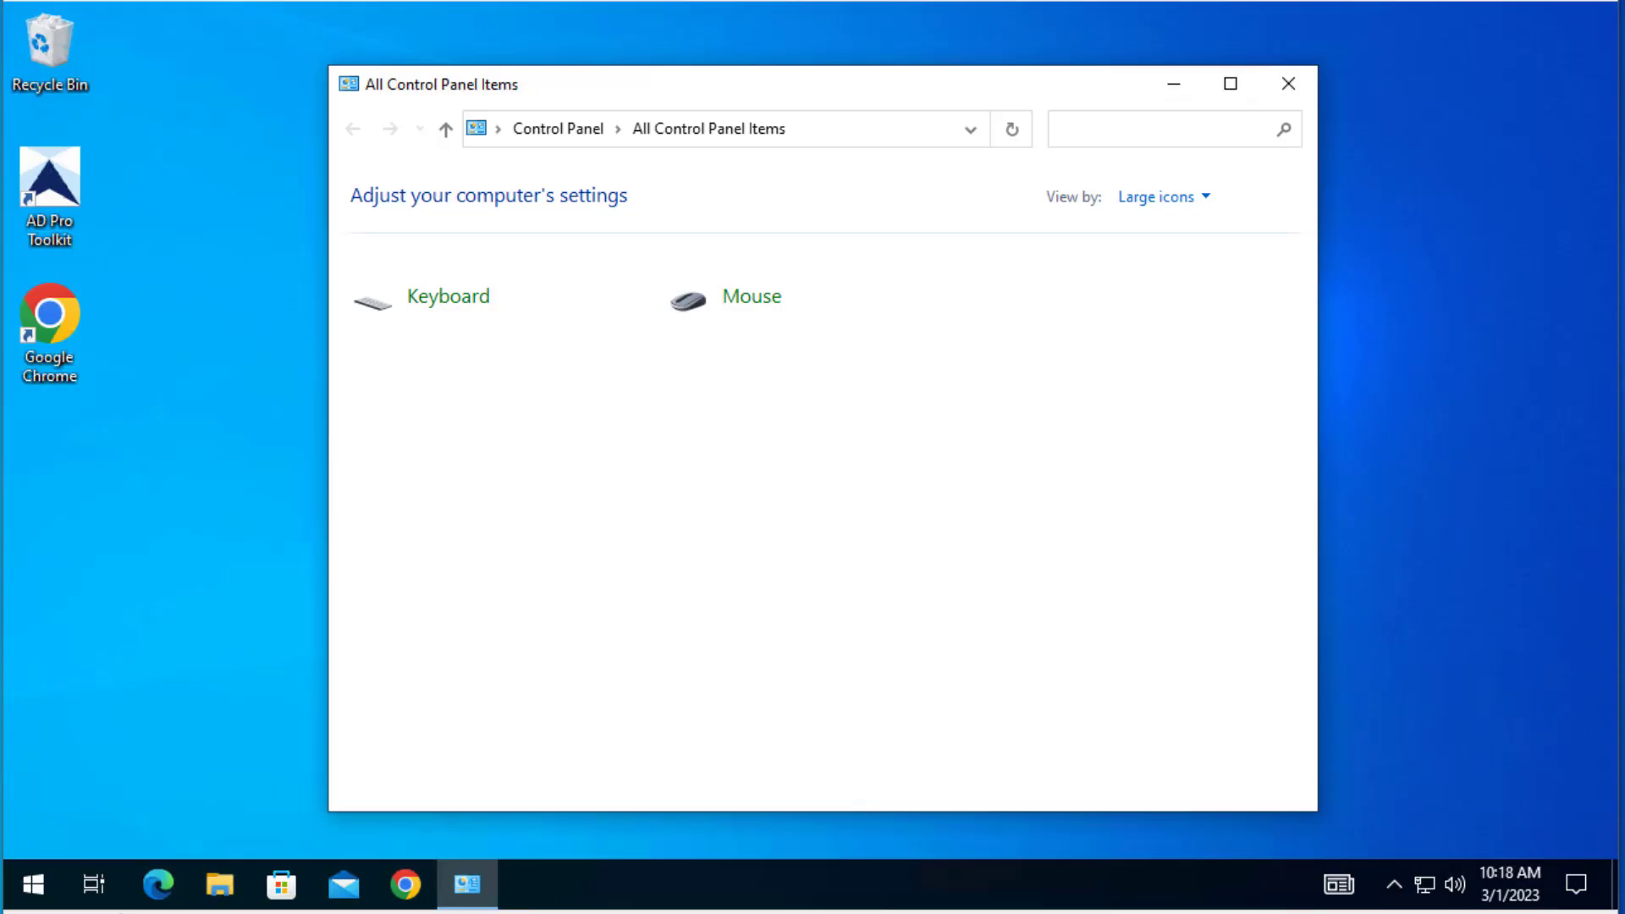
Run gpresult /r for the second HR user and find User - Limit Control Panel Items among applied GPOs.
left_click(31, 889)
type("cmd")
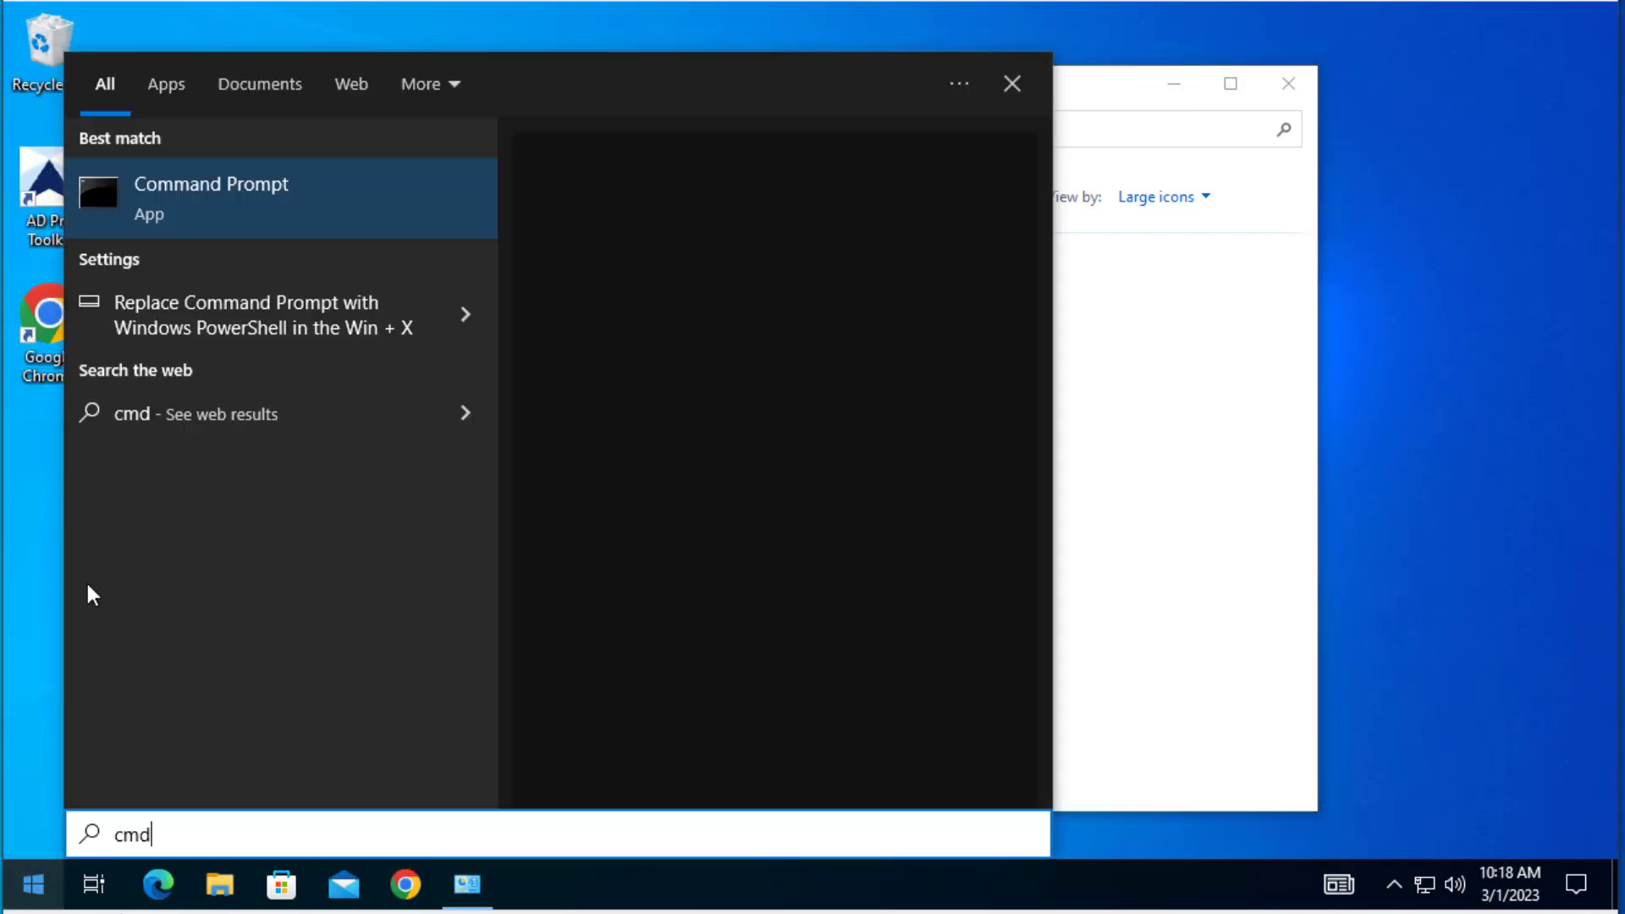
left_click(317, 185)
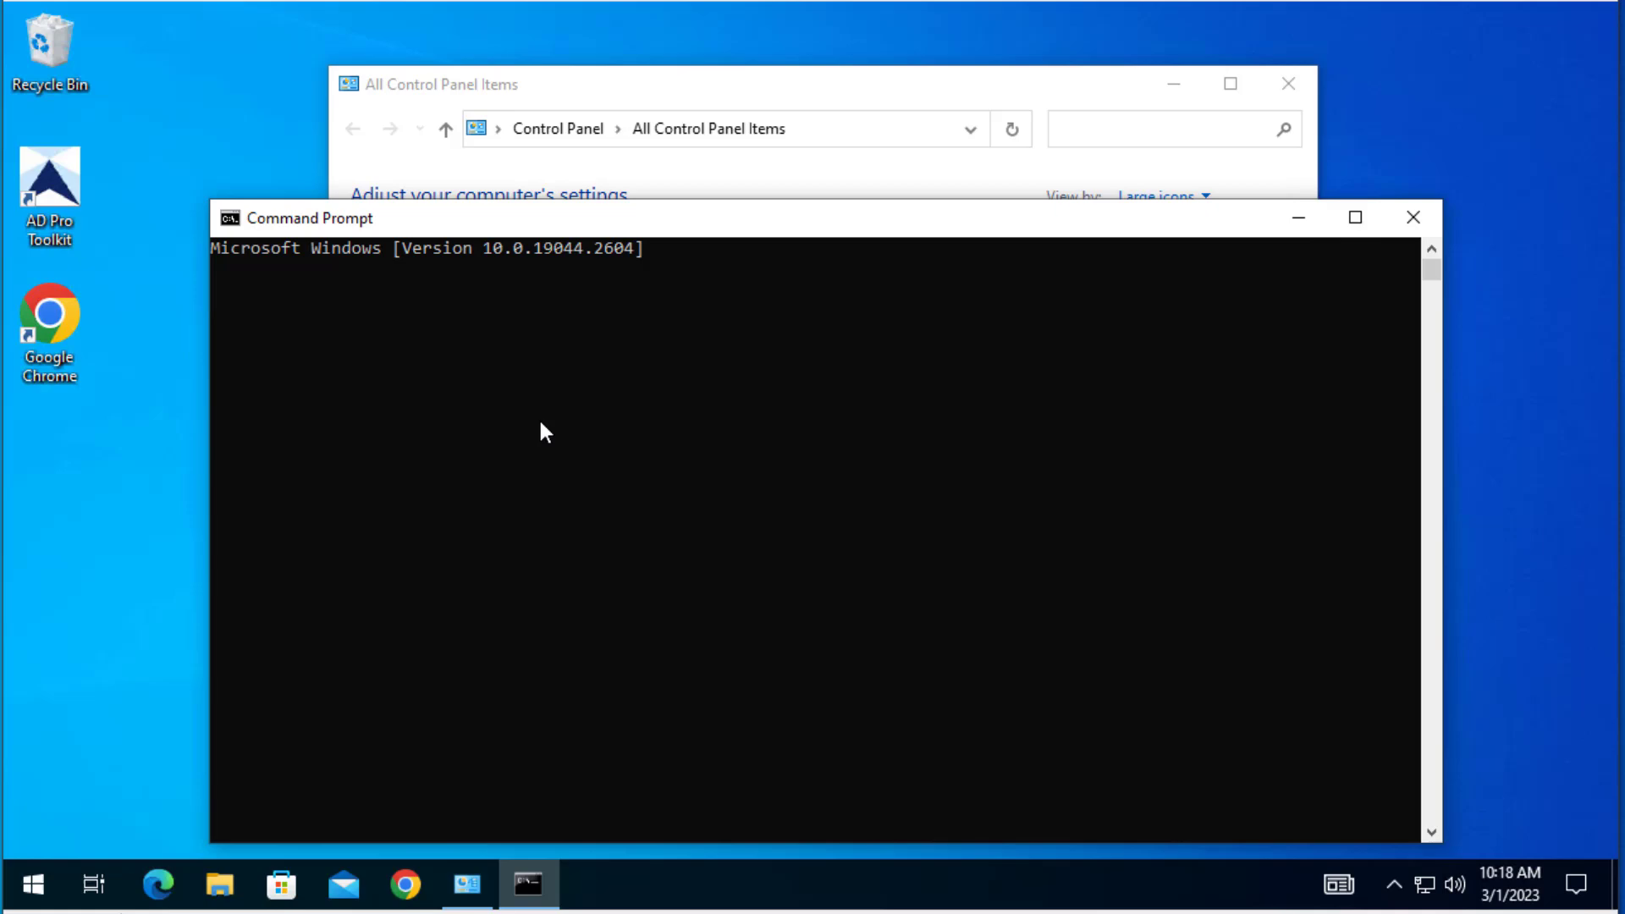
left_click(557, 433)
type("gpresul")
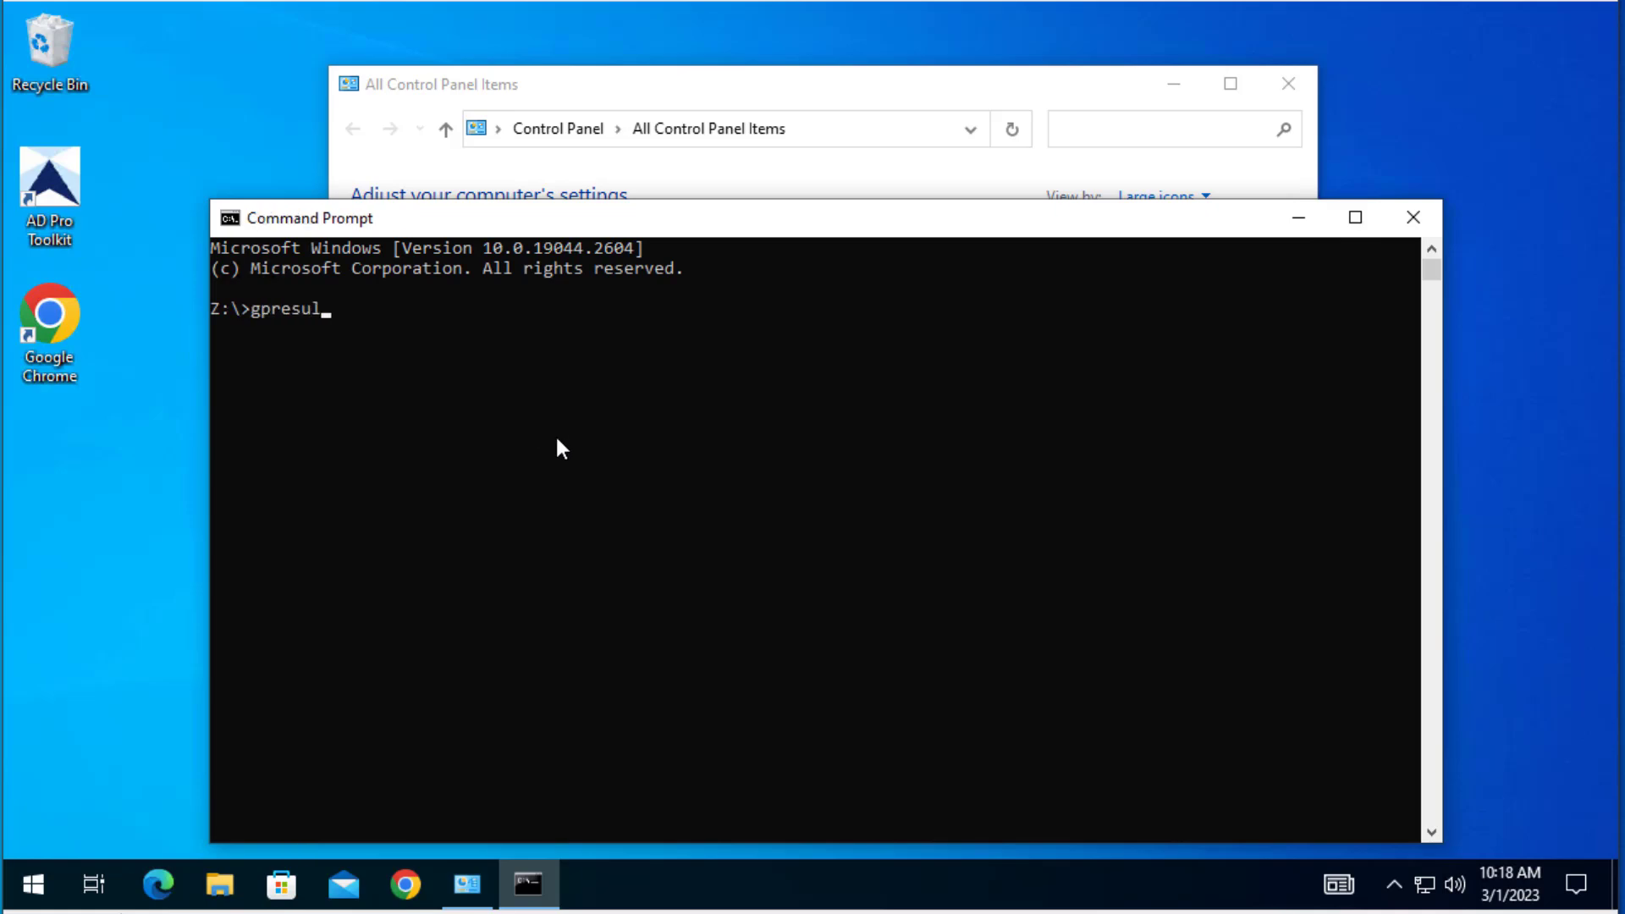
type("t /r")
key("Return")
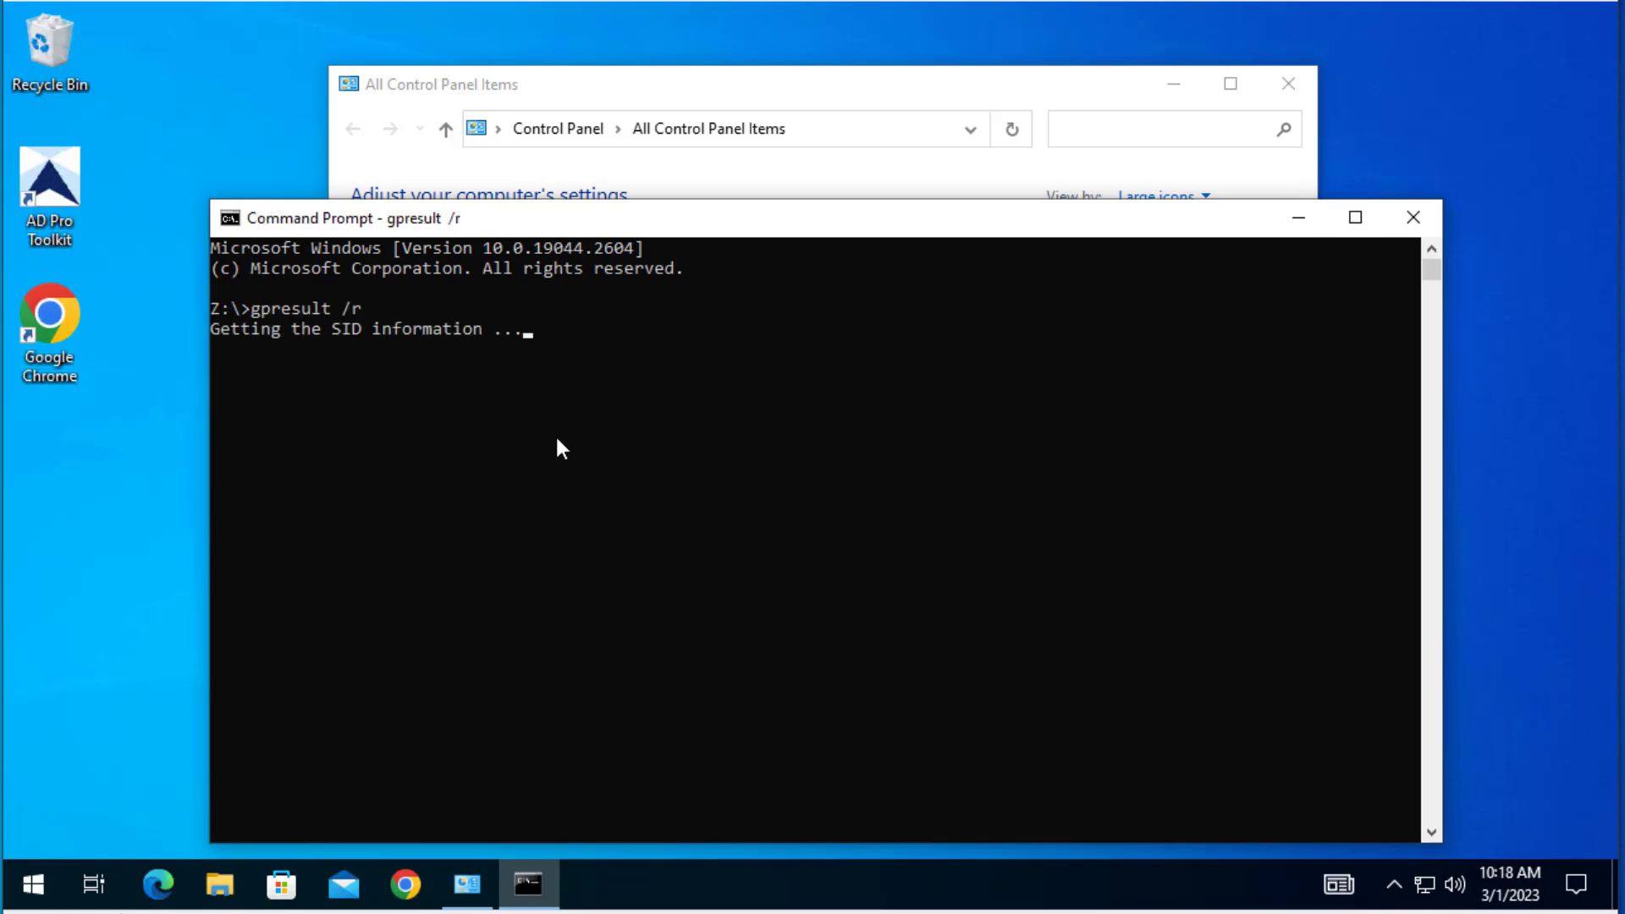
left_click(1355, 218)
scroll(436, 612, "up", 11)
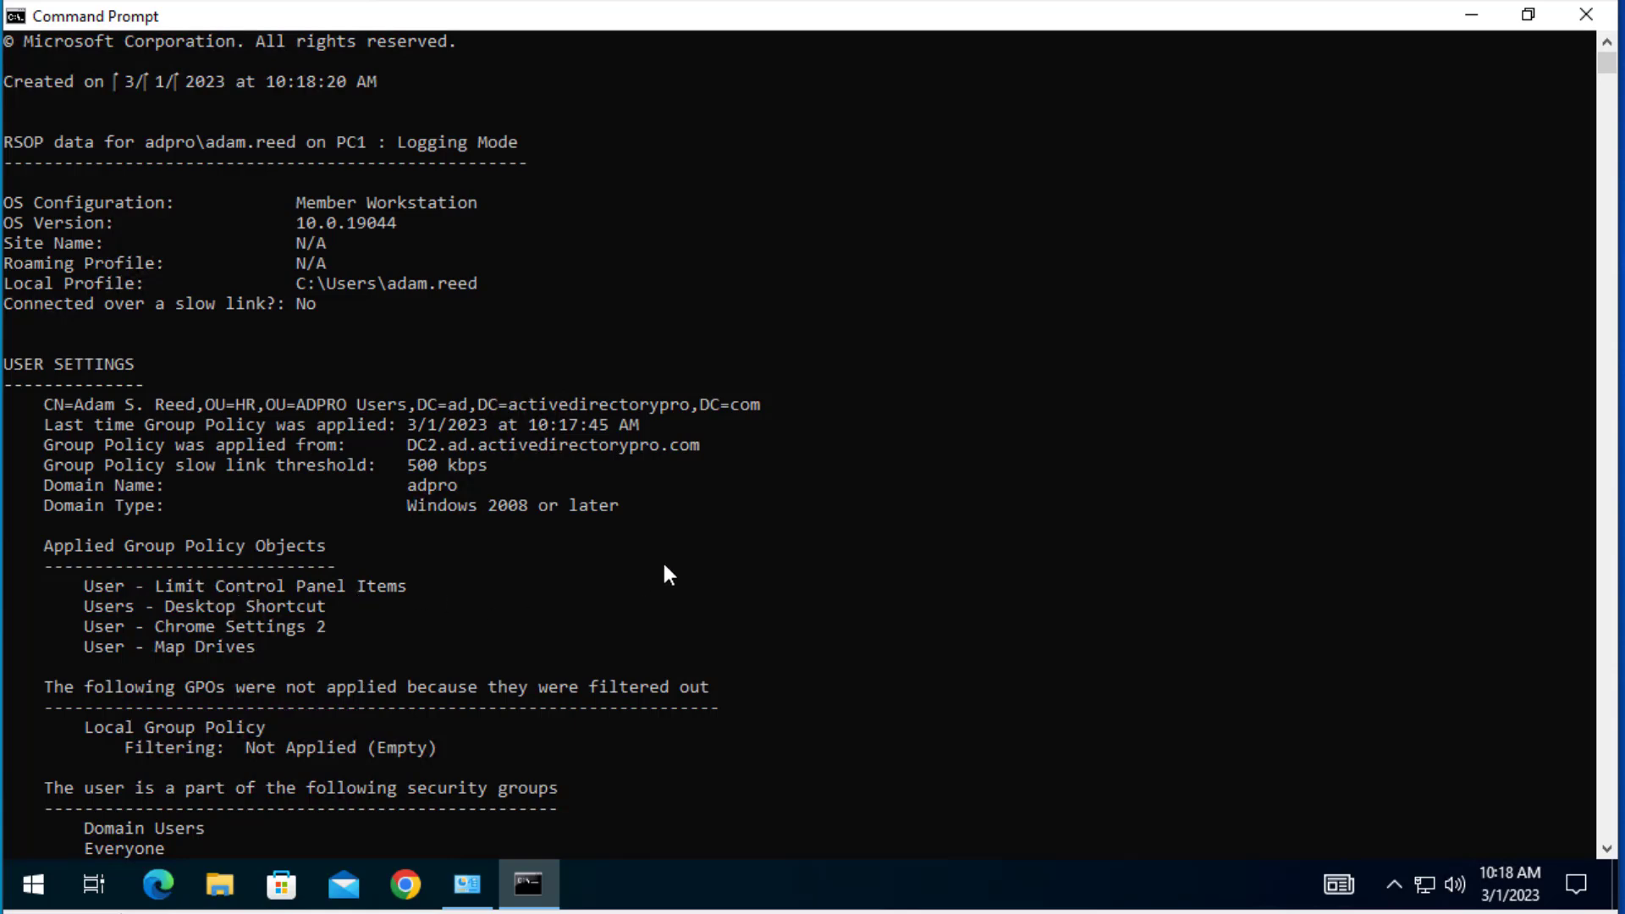
scroll(662, 561, "down", 1)
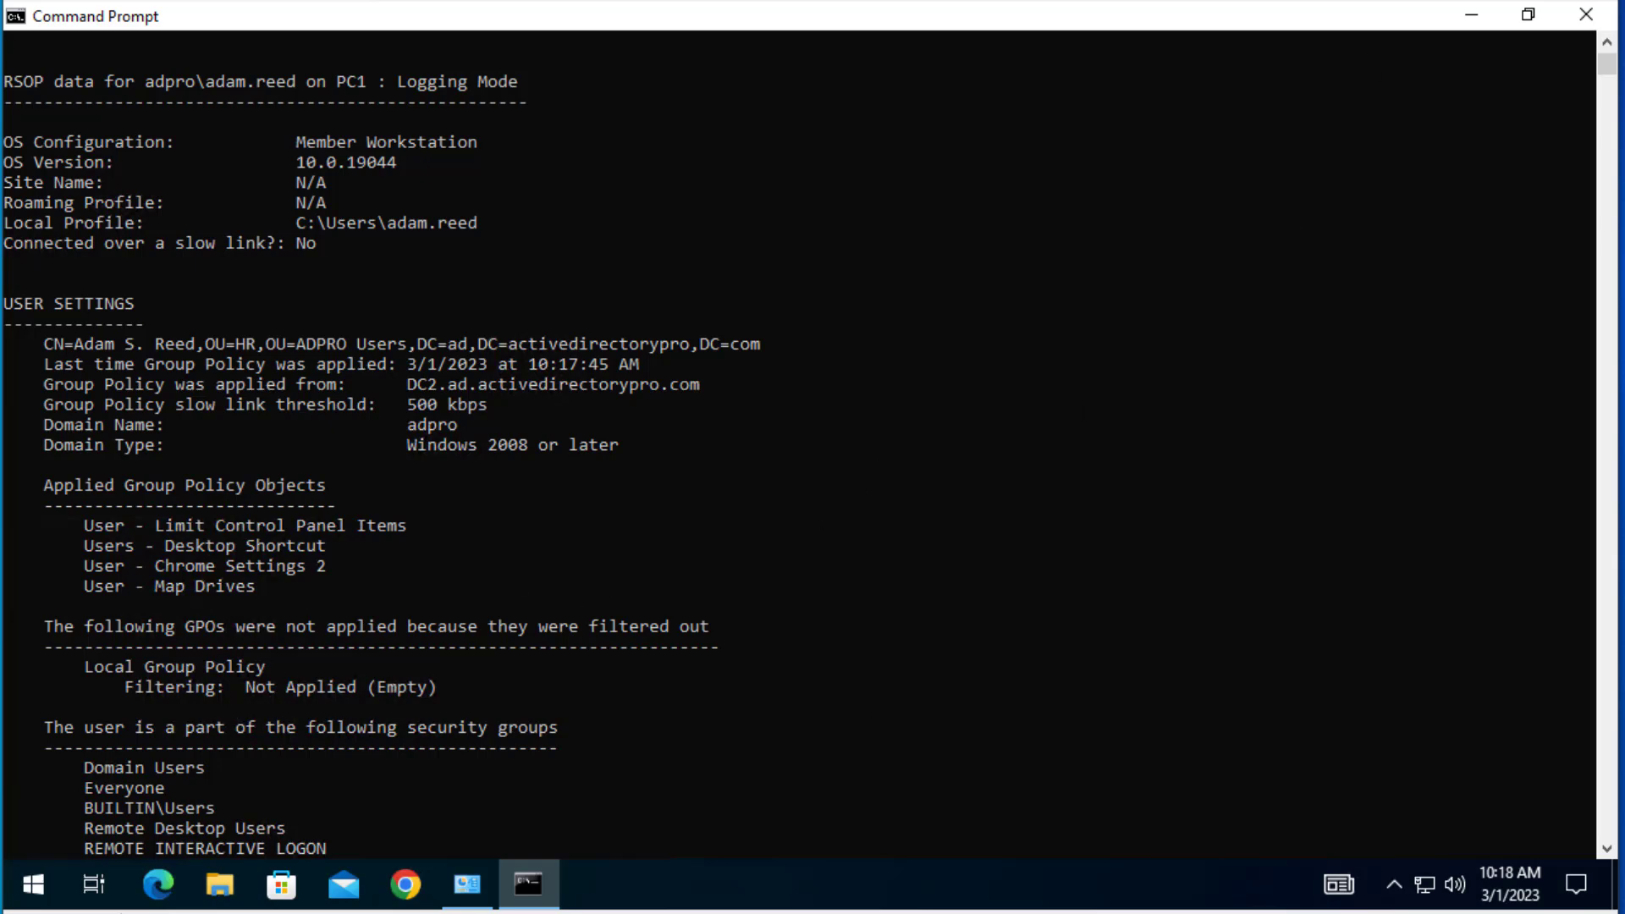
Return to the server and bring up Group Policy Management with the GPO's permissions.
left_click(537, 908)
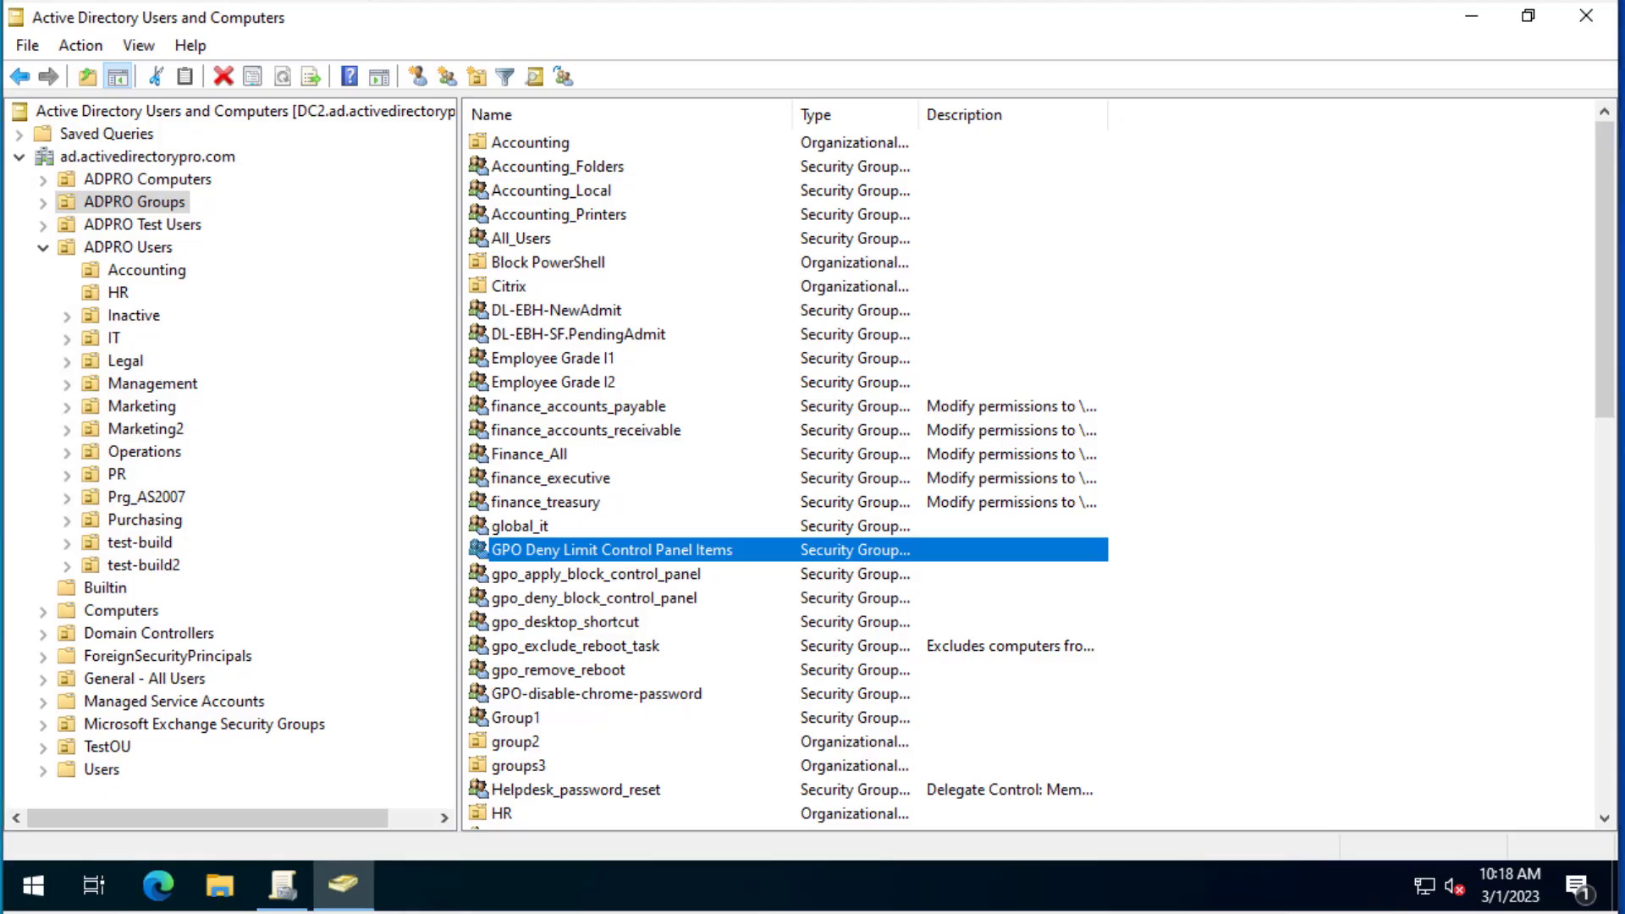
left_click(302, 897)
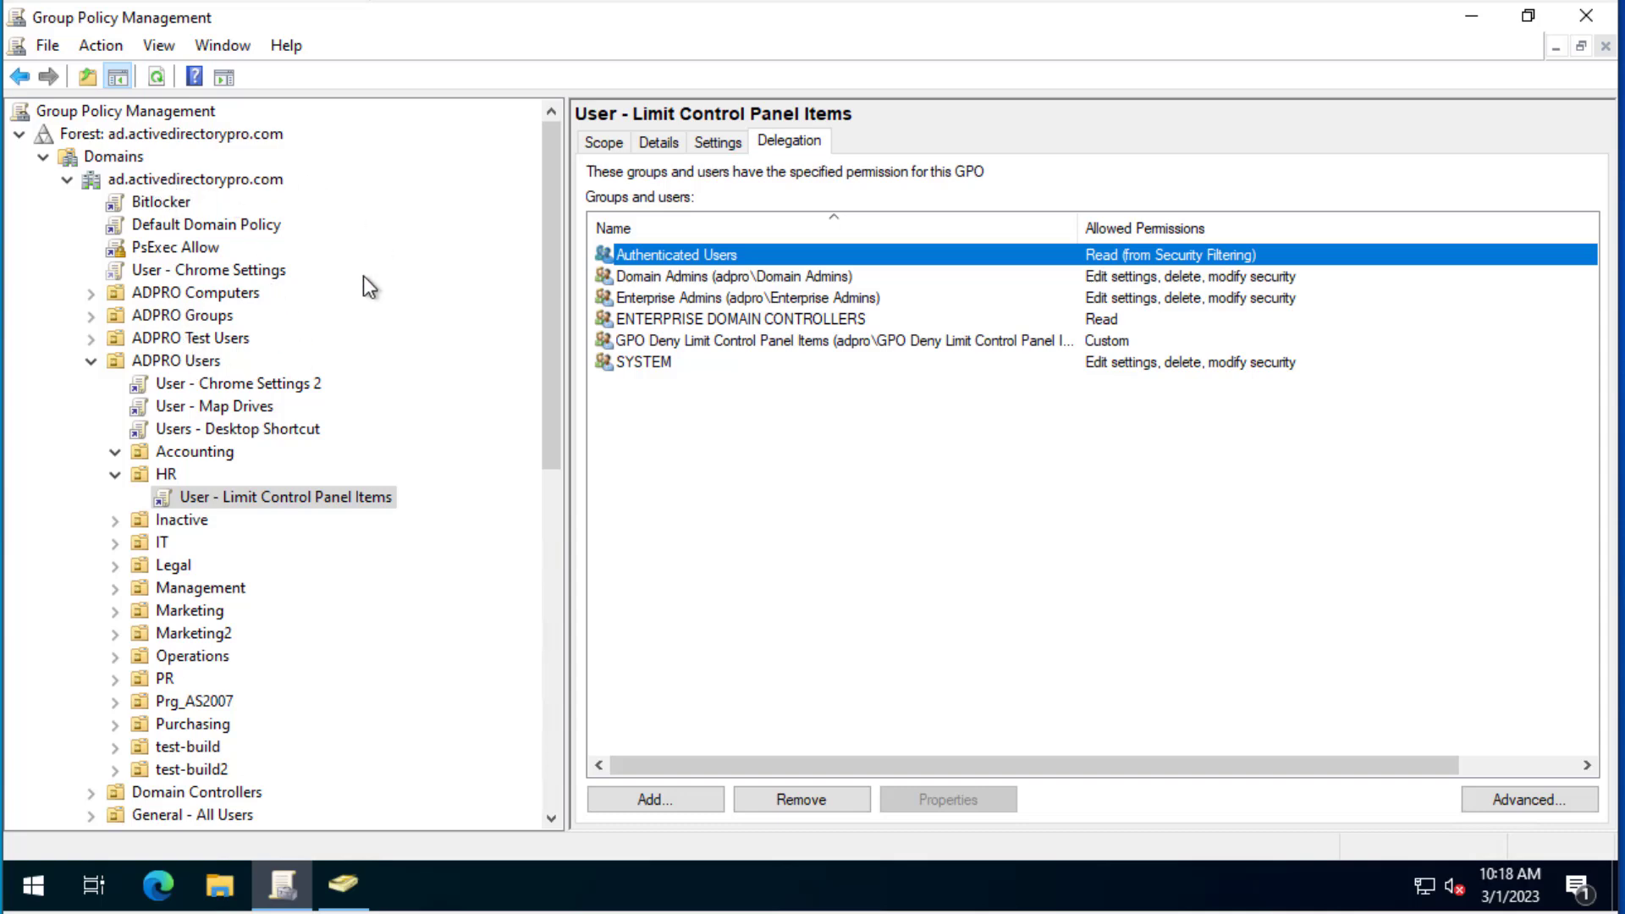
Open the User - Chrome Settings GPO's Delegation tab, where GPO-disable-chrome-password has Read permission.
left_click(174, 363)
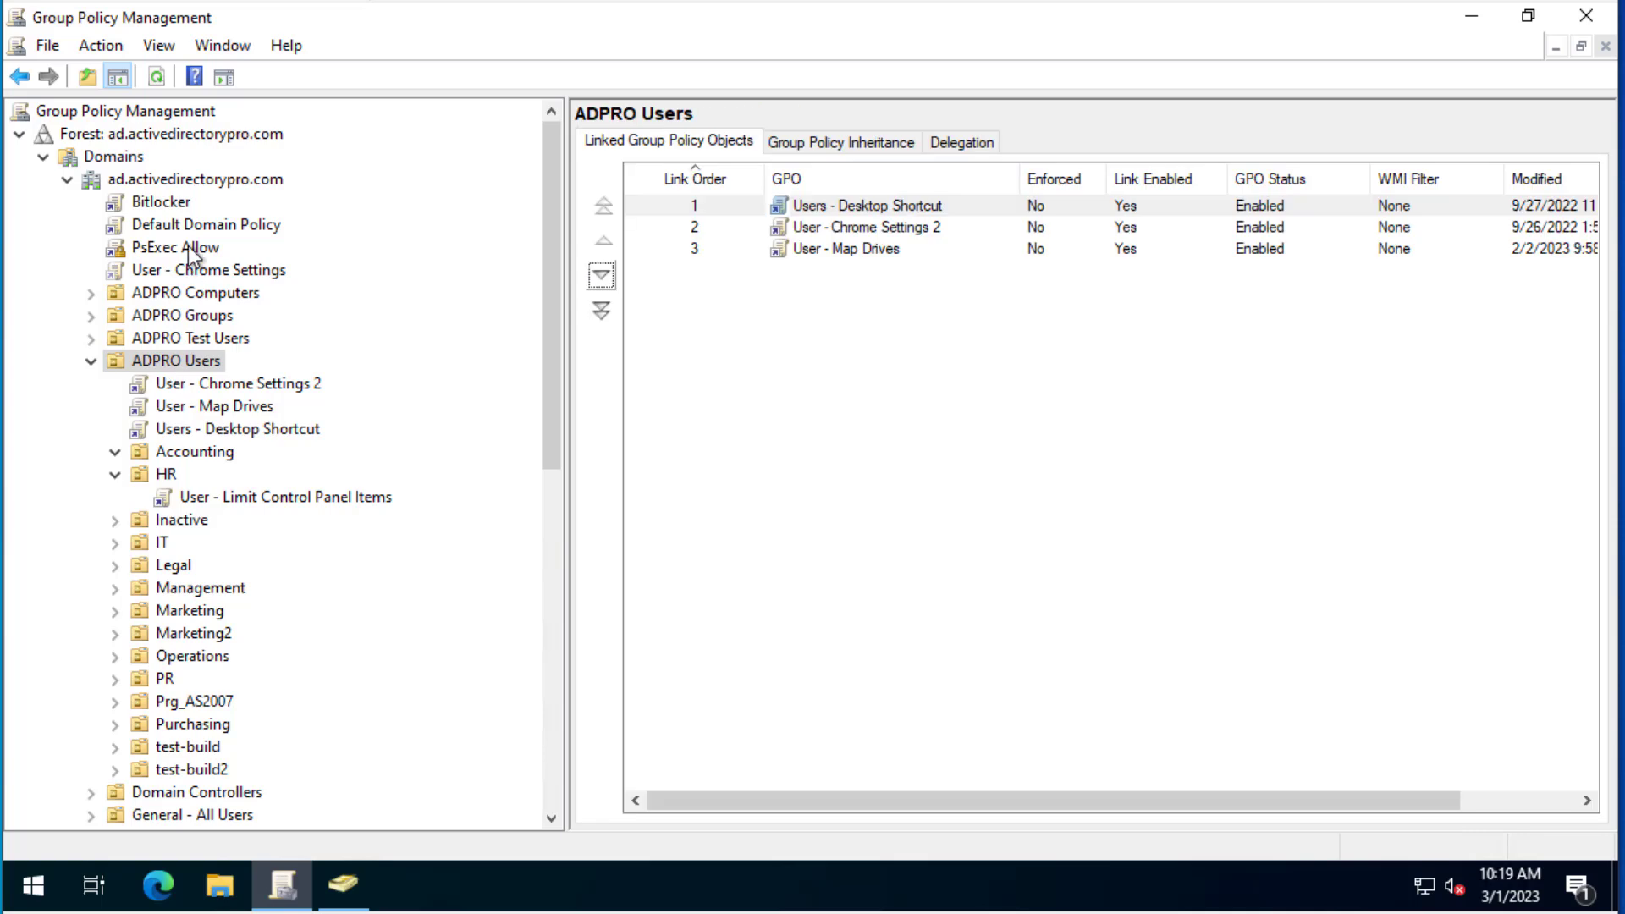
left_click(172, 184)
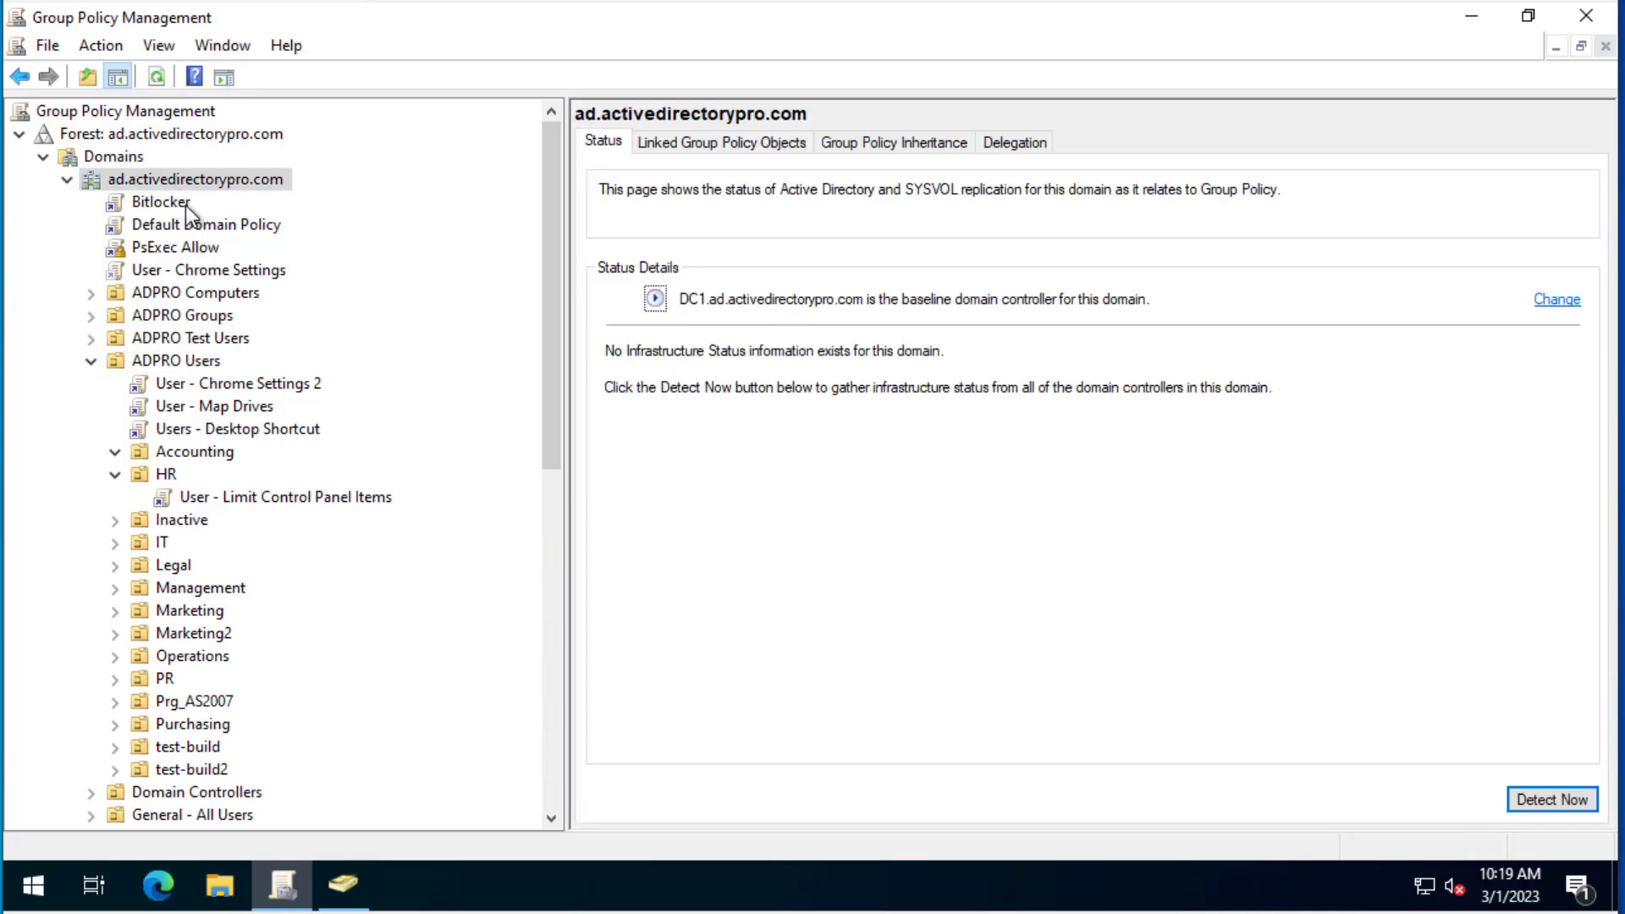
left_click(208, 271)
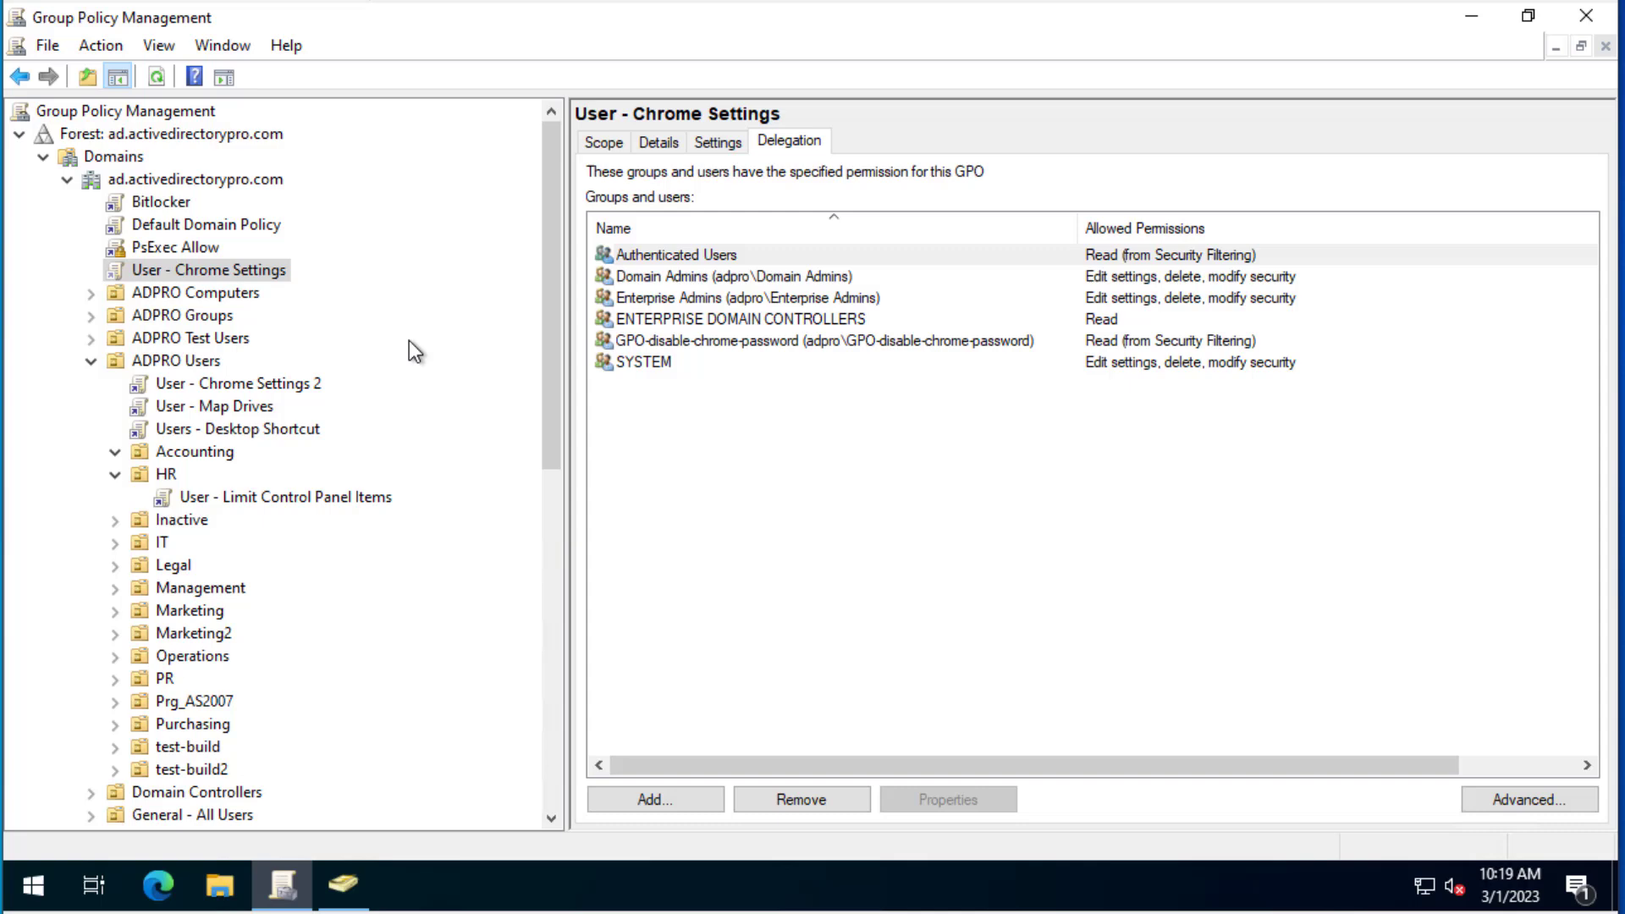